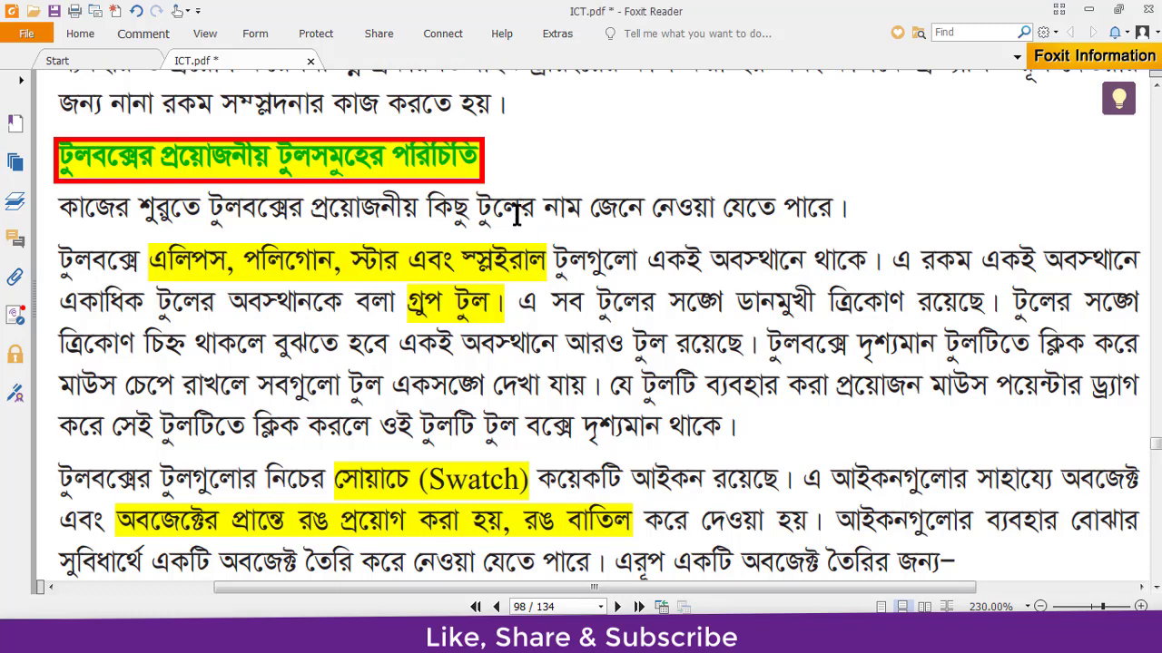
Scroll page 98 of ICT.pdf until the Illustrator toolbox illustration is visible
{"action": "scroll", "coordinate": [511, 214], "scroll_direction": "down", "scroll_amount": 3}
{"action": "scroll", "coordinate": [500, 335], "scroll_direction": "down", "scroll_amount": 3}
{"action": "scroll", "coordinate": [500, 336], "scroll_direction": "down", "scroll_amount": 1}
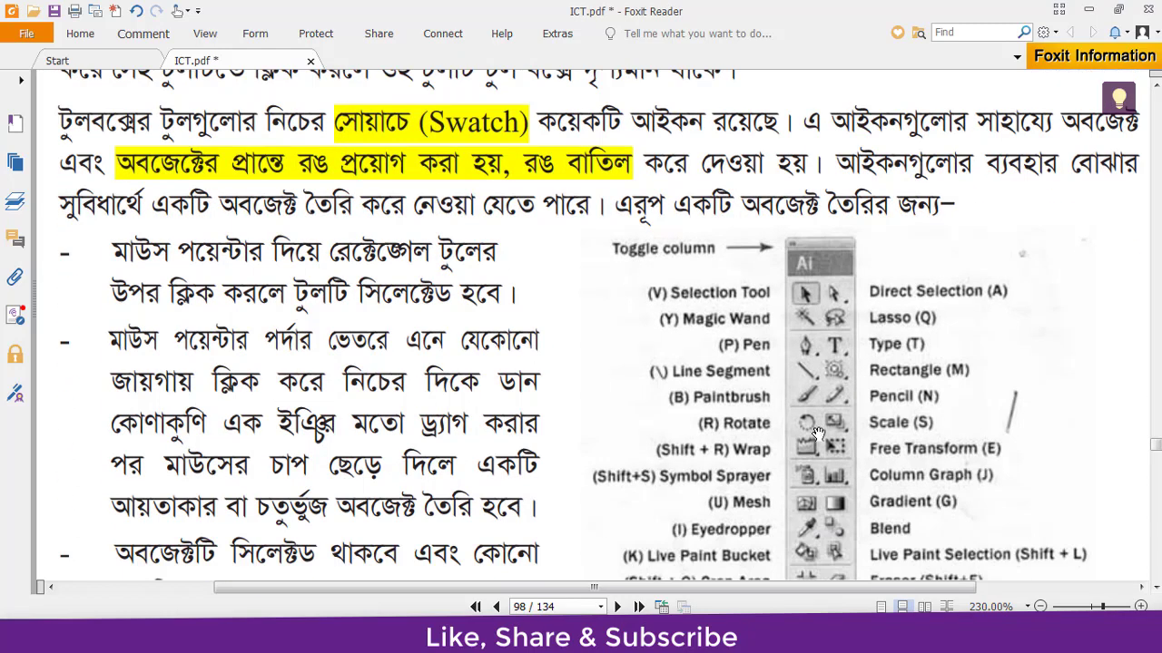
{"action": "scroll", "coordinate": [828, 397], "scroll_direction": "down", "scroll_amount": 2}
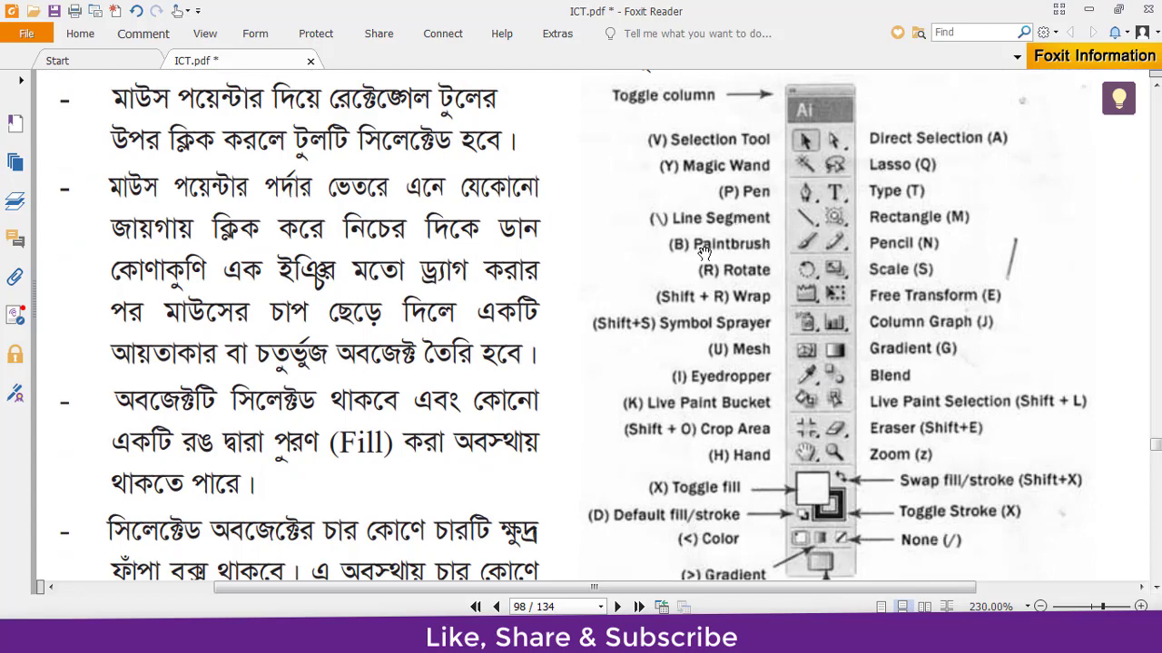
{"action": "scroll", "coordinate": [711, 254], "scroll_direction": "up", "scroll_amount": 2}
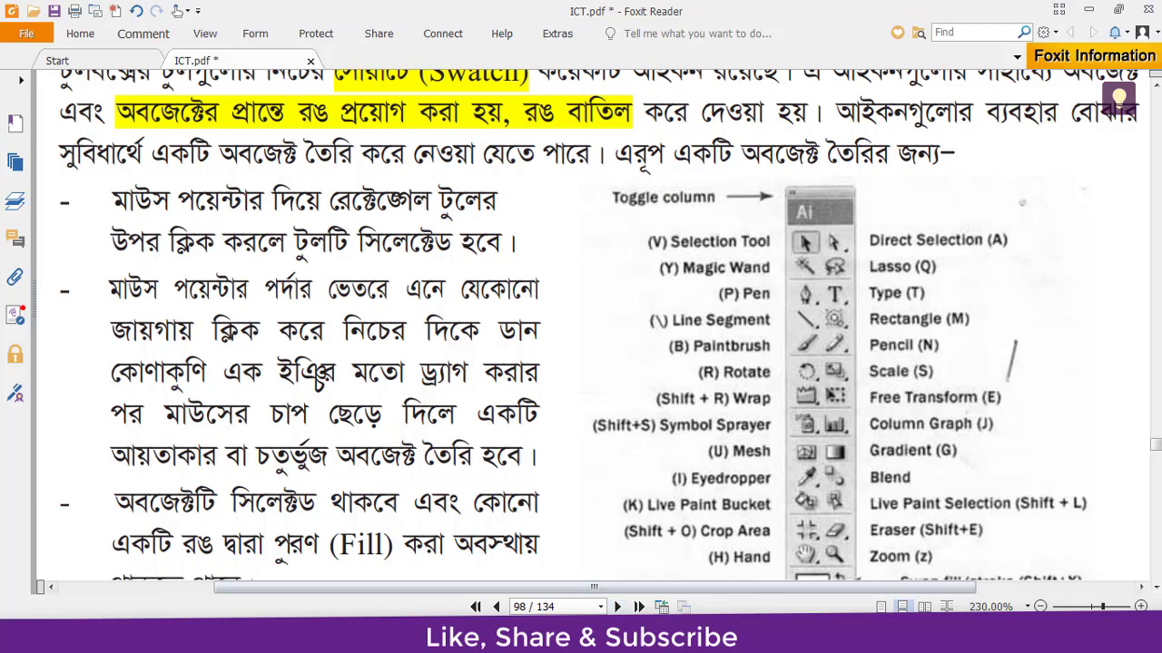
Create a new Letter-size 8.5 × 11 in Illustrator document with units set to Inches
{"action": "left_click", "coordinate": [525, 599]}
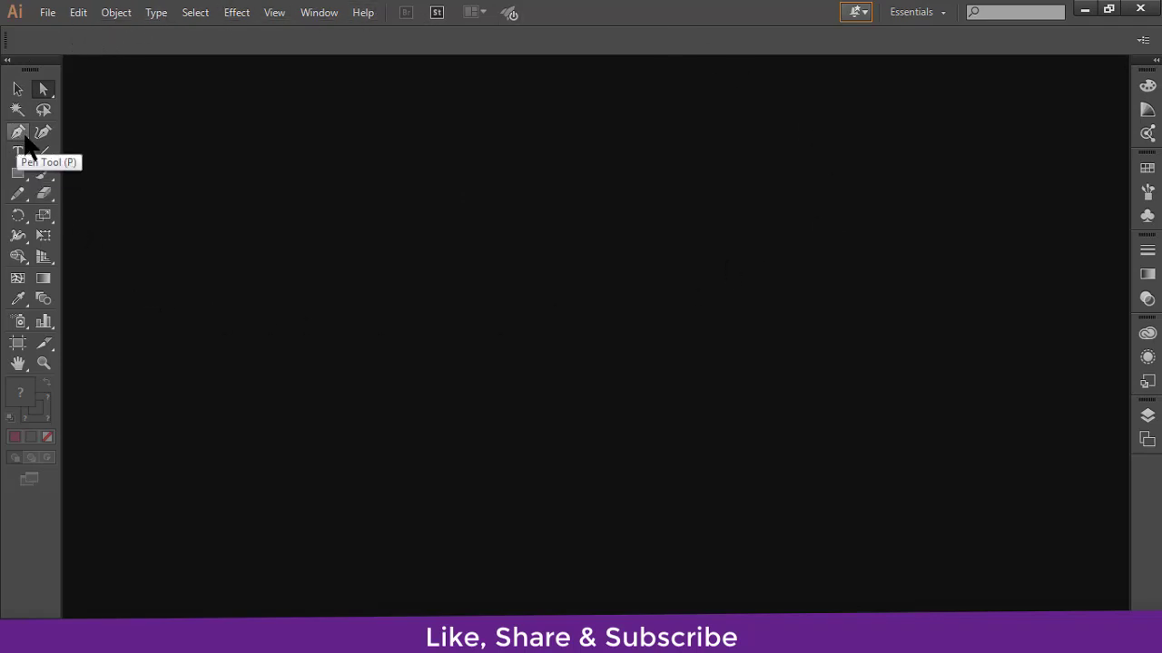
{"action": "left_click", "coordinate": [46, 13]}
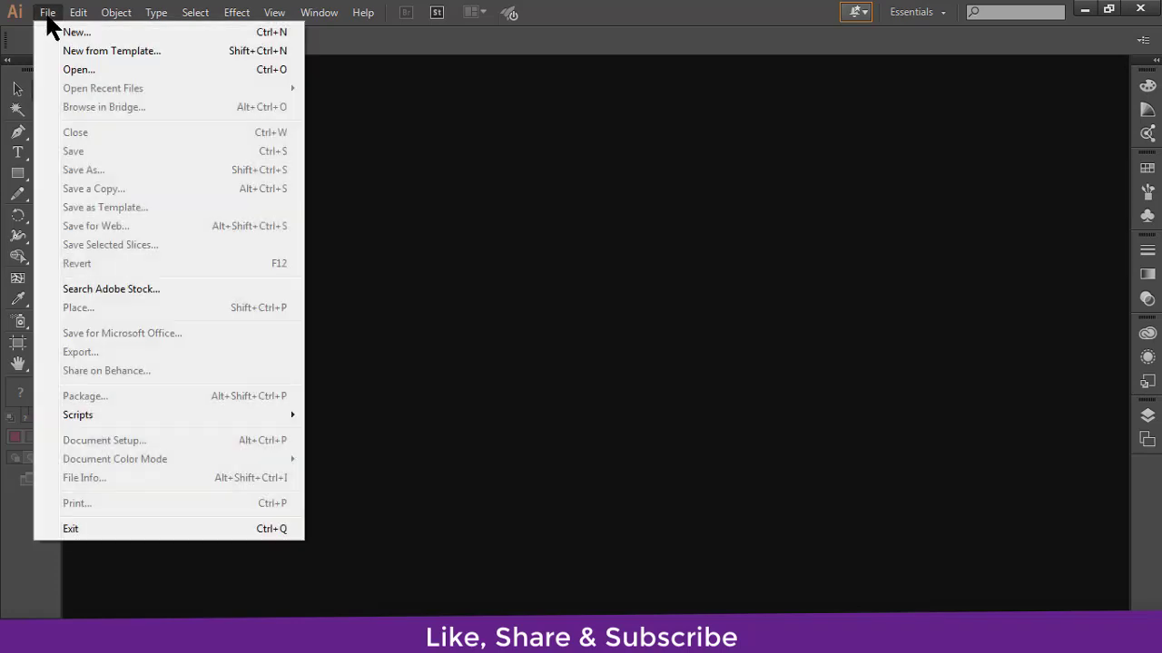
{"action": "left_click", "coordinate": [72, 36]}
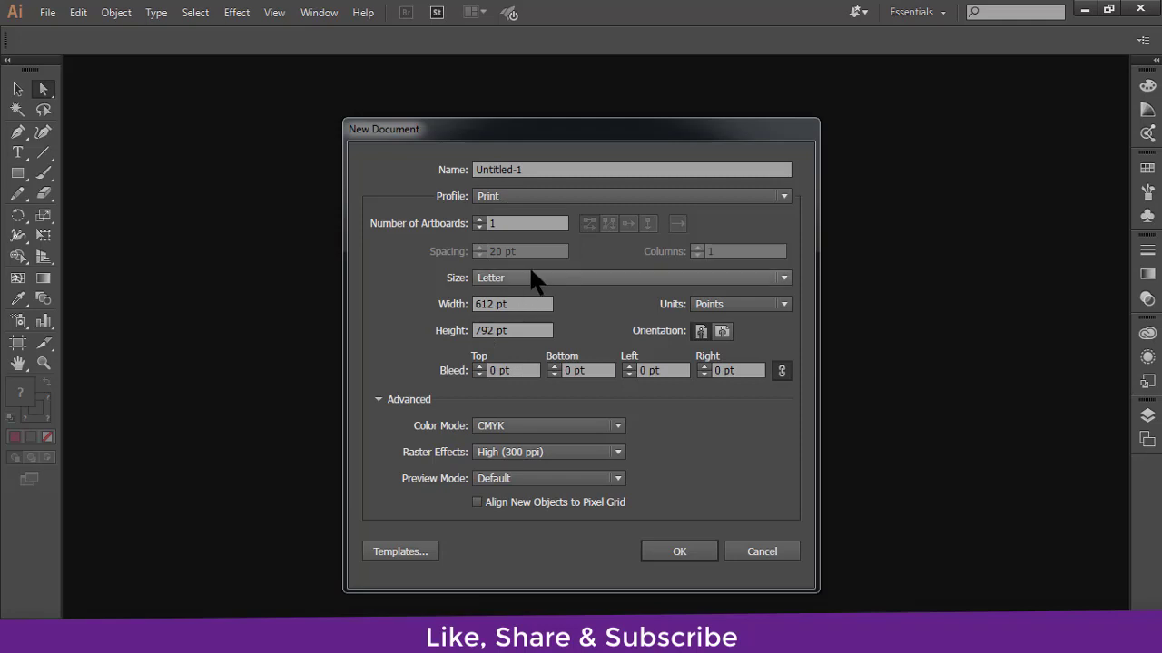
{"action": "left_click", "coordinate": [723, 309]}
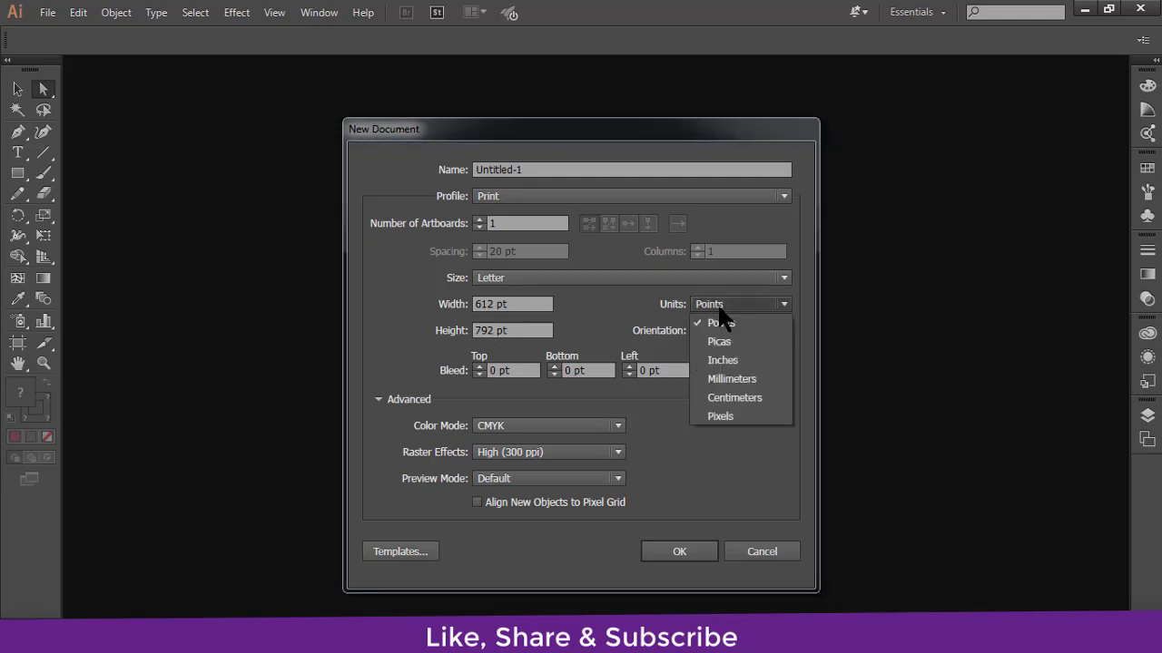
{"action": "left_click", "coordinate": [728, 359]}
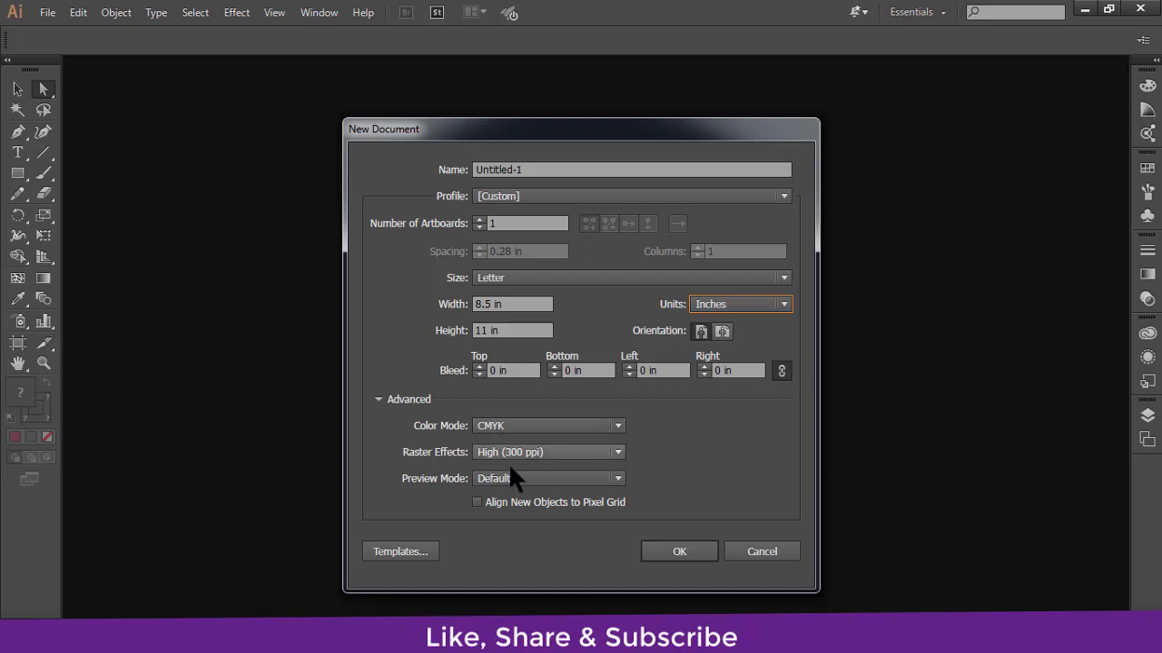
{"action": "left_click", "coordinate": [661, 555]}
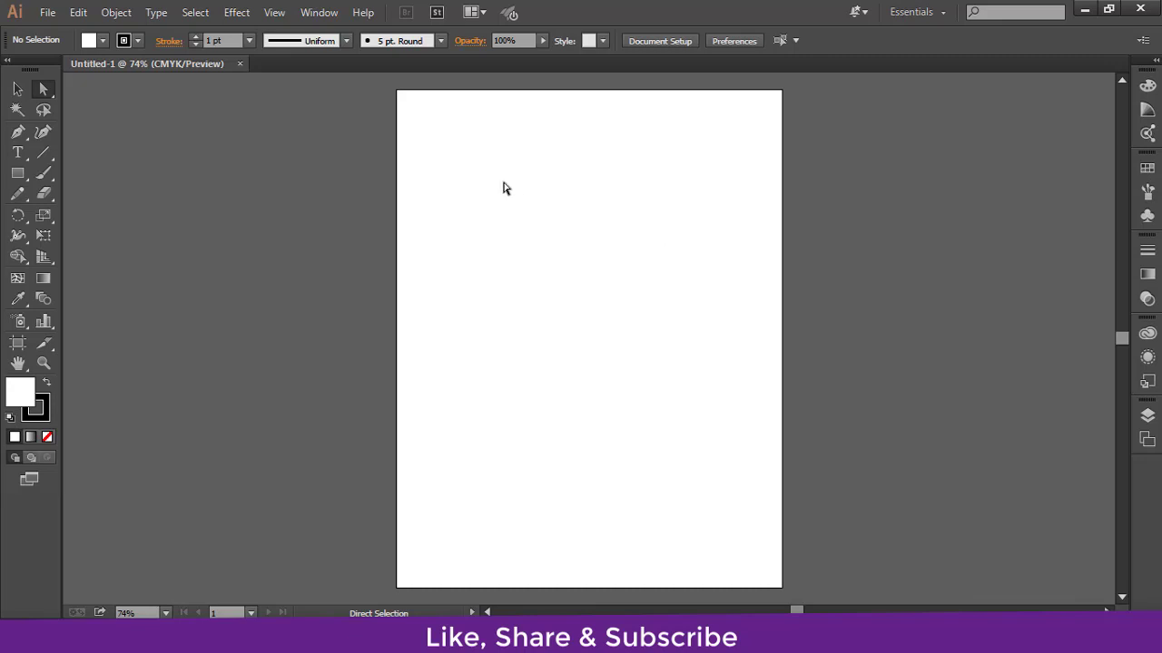
Draw a wide band across the page middle, a thin horizontal bar, and a centre rectangle
{"action": "left_click", "coordinate": [17, 173]}
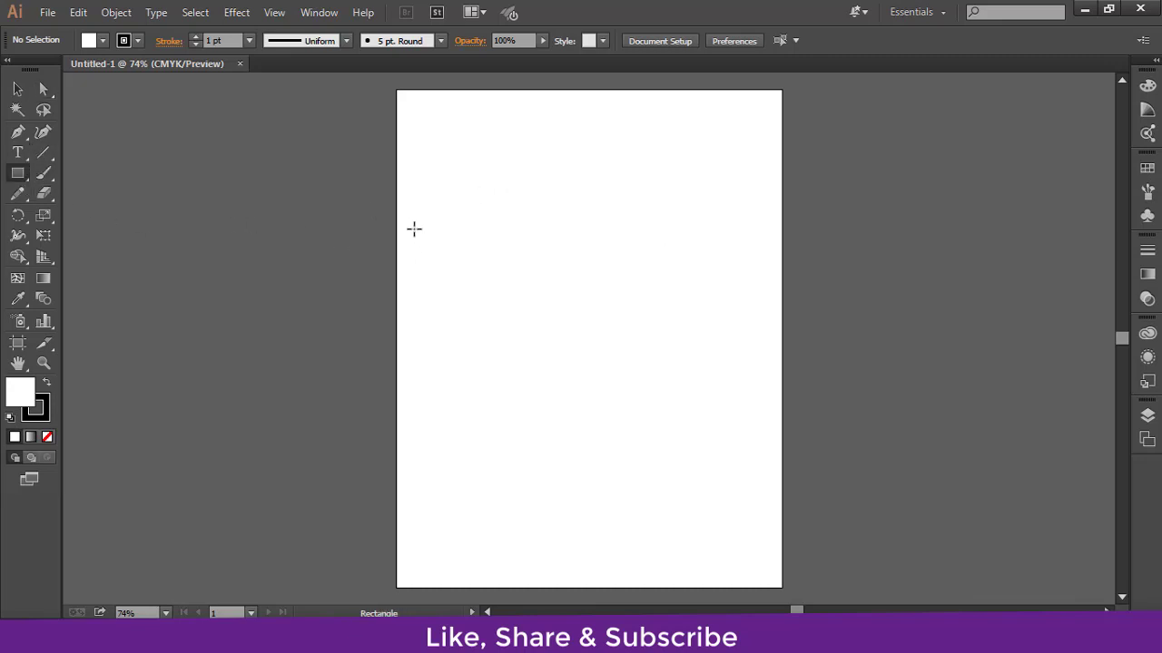
{"action": "mouse_move", "coordinate": [397, 210]}
{"action": "left_mouse_down"}
{"action": "mouse_move", "coordinate": [551, 314]}
{"action": "mouse_move", "coordinate": [782, 374]}
{"action": "left_mouse_up"}
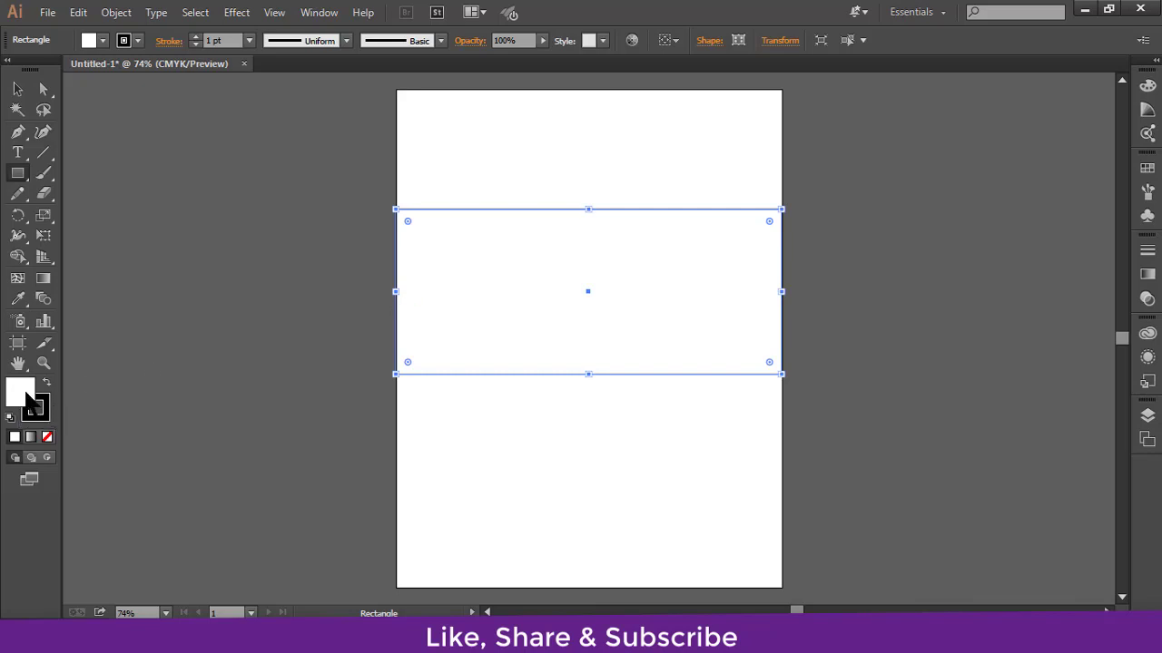
{"action": "double_click", "coordinate": [22, 392]}
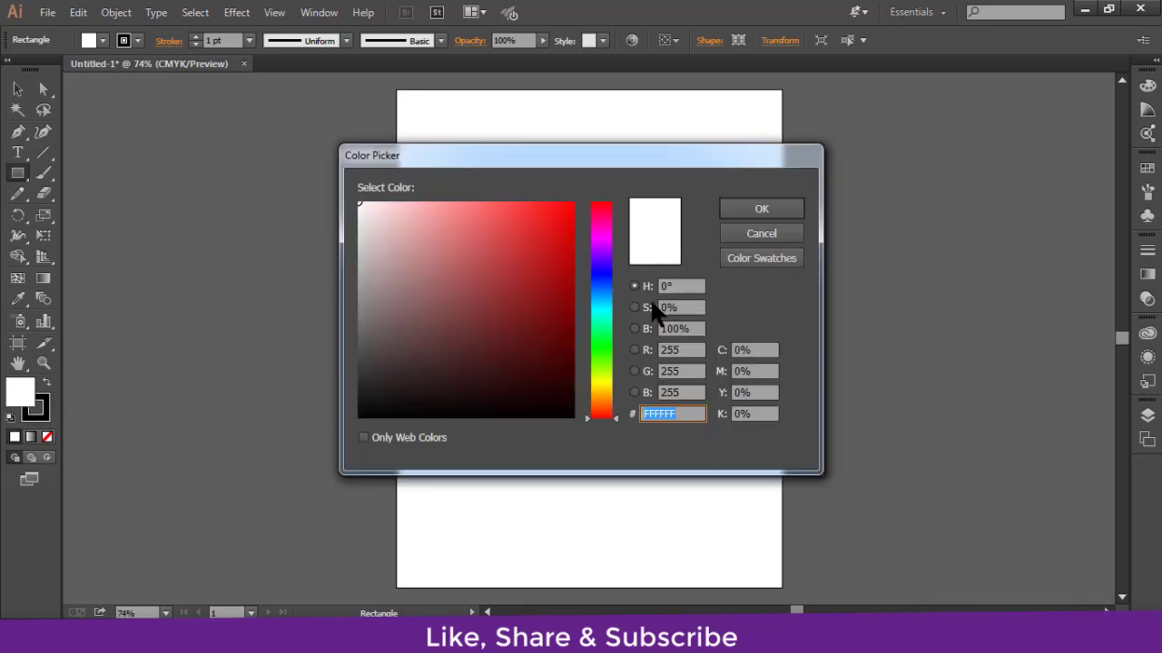
{"action": "left_click", "coordinate": [602, 335]}
{"action": "left_click", "coordinate": [737, 211]}
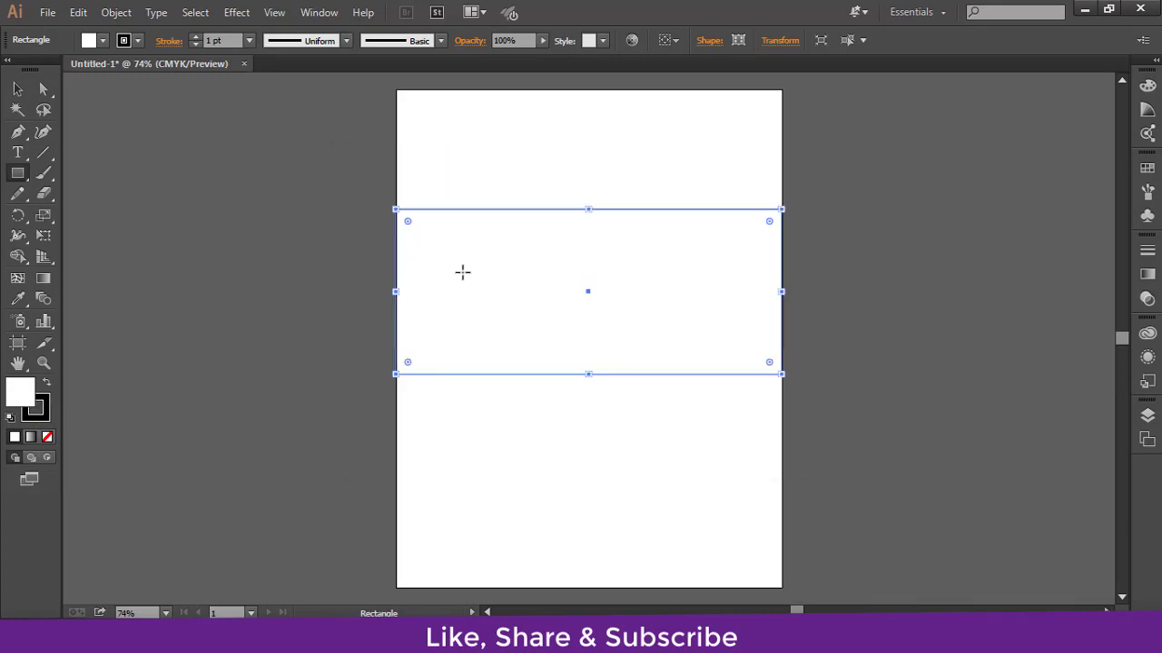
{"action": "left_click_drag", "start_coordinate": [402, 284], "coordinate": [758, 285]}
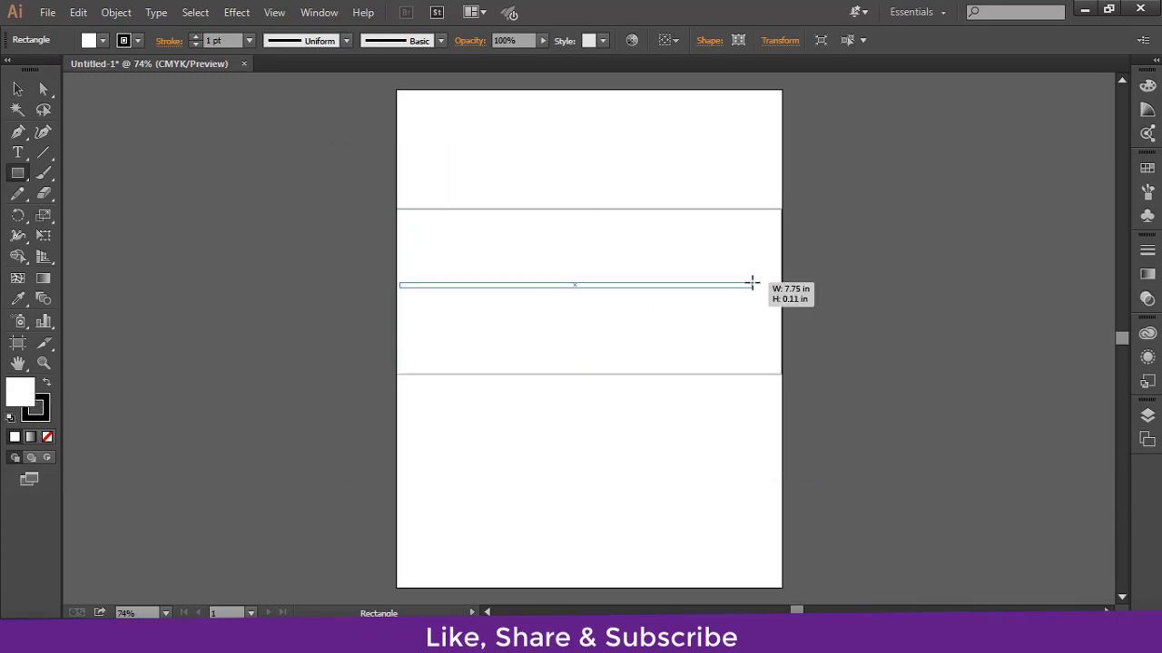
{"action": "left_click_drag", "start_coordinate": [497, 212], "coordinate": [669, 362]}
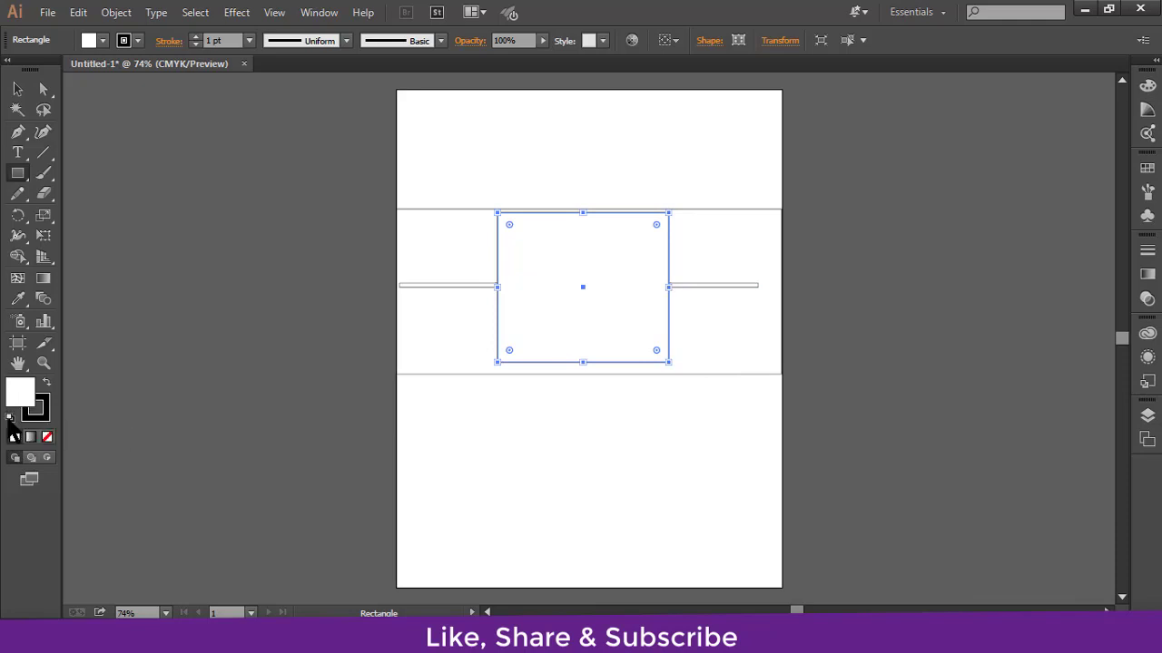
Fill the central rectangle dark navy blue (#221ED3) using the Color Picker
{"action": "double_click", "coordinate": [22, 397]}
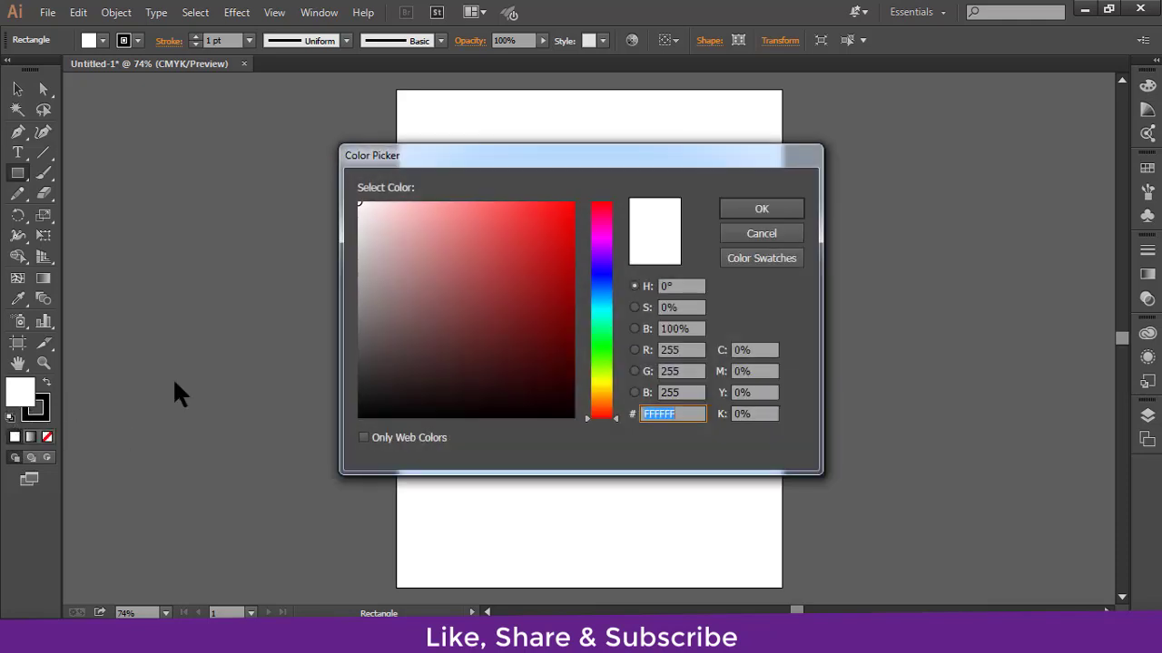
{"action": "left_click", "coordinate": [595, 342]}
{"action": "left_click", "coordinate": [603, 290]}
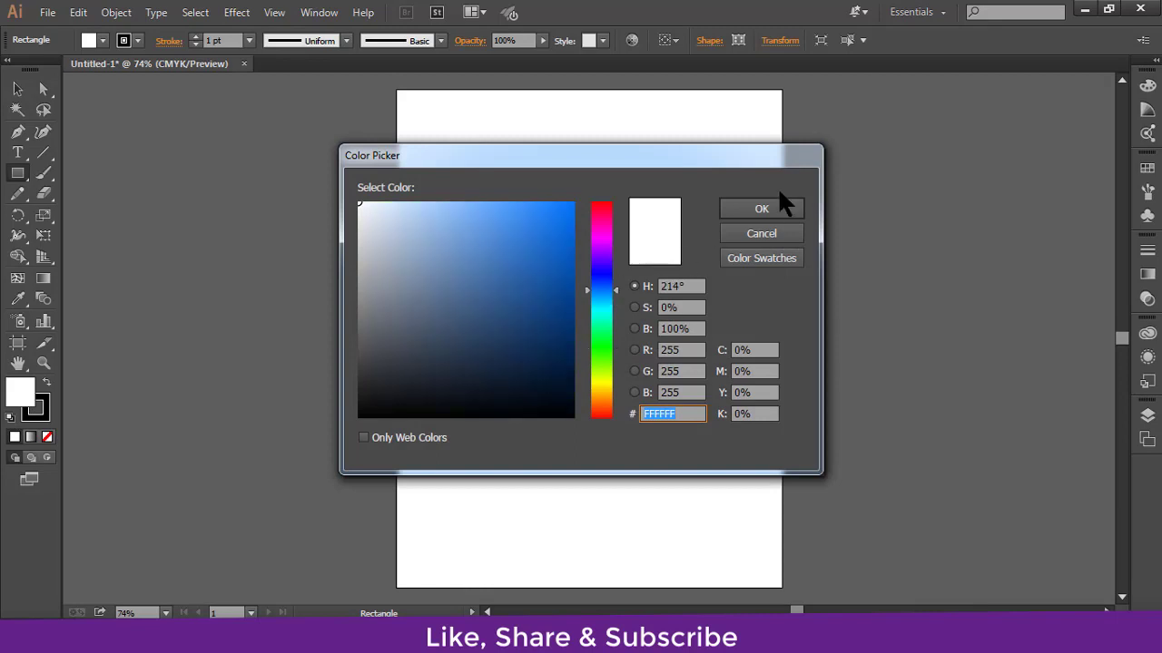
{"action": "left_click_drag", "start_coordinate": [595, 285], "coordinate": [601, 272]}
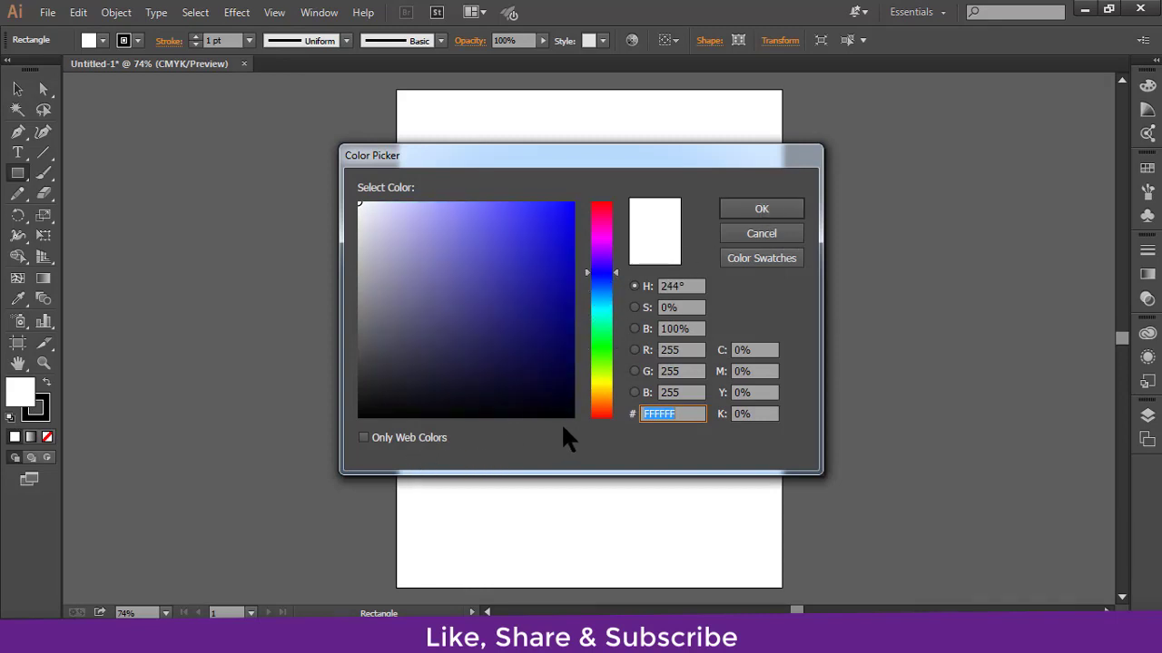
{"action": "left_click", "coordinate": [471, 262]}
{"action": "left_click", "coordinate": [547, 237]}
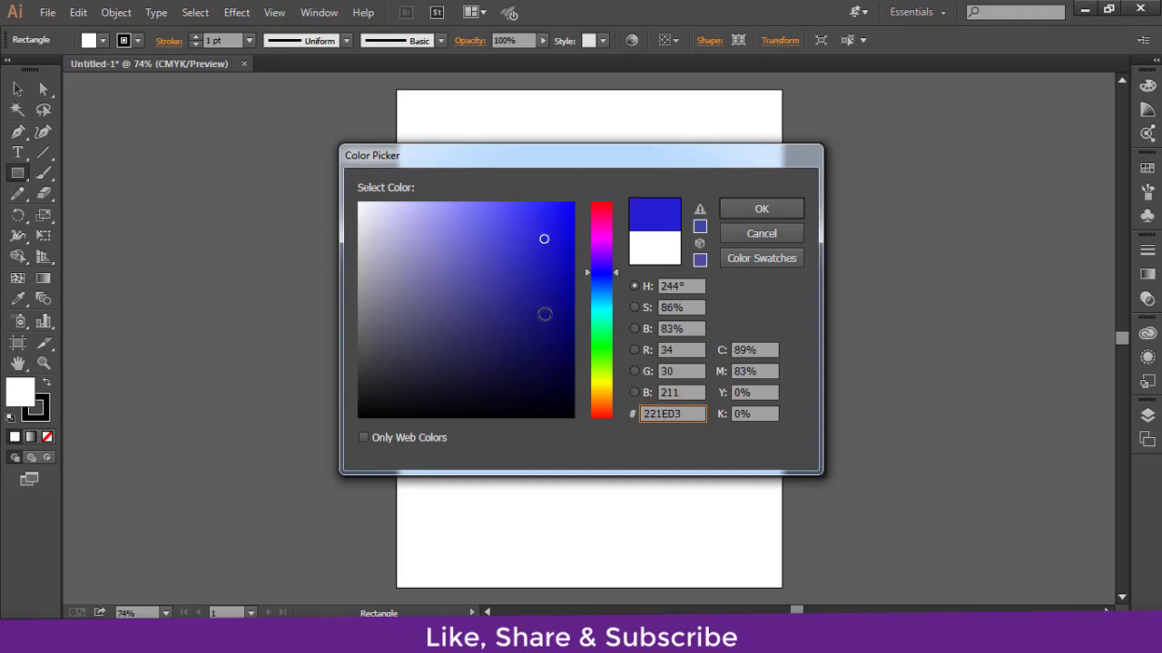
{"action": "left_click", "coordinate": [541, 314]}
{"action": "left_click", "coordinate": [761, 208]}
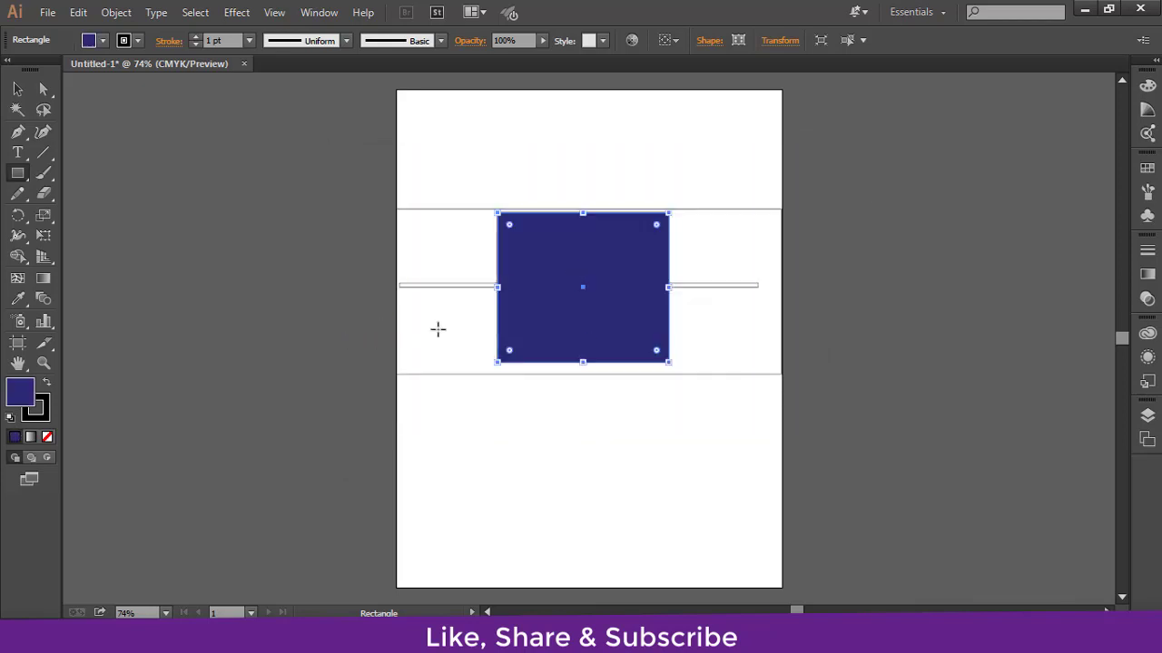
Draw rectangles near the page top and bottom, making the bottom one 72% opaque
{"action": "left_click_drag", "start_coordinate": [465, 110], "coordinate": [740, 218]}
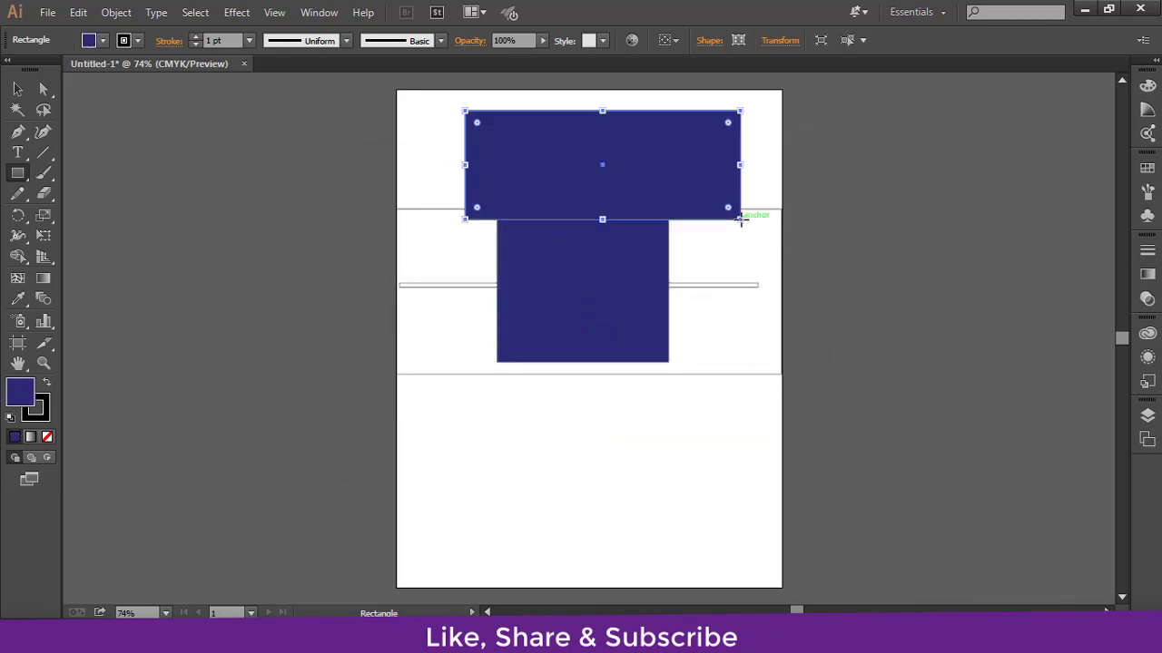
{"action": "left_click_drag", "start_coordinate": [443, 404], "coordinate": [740, 552]}
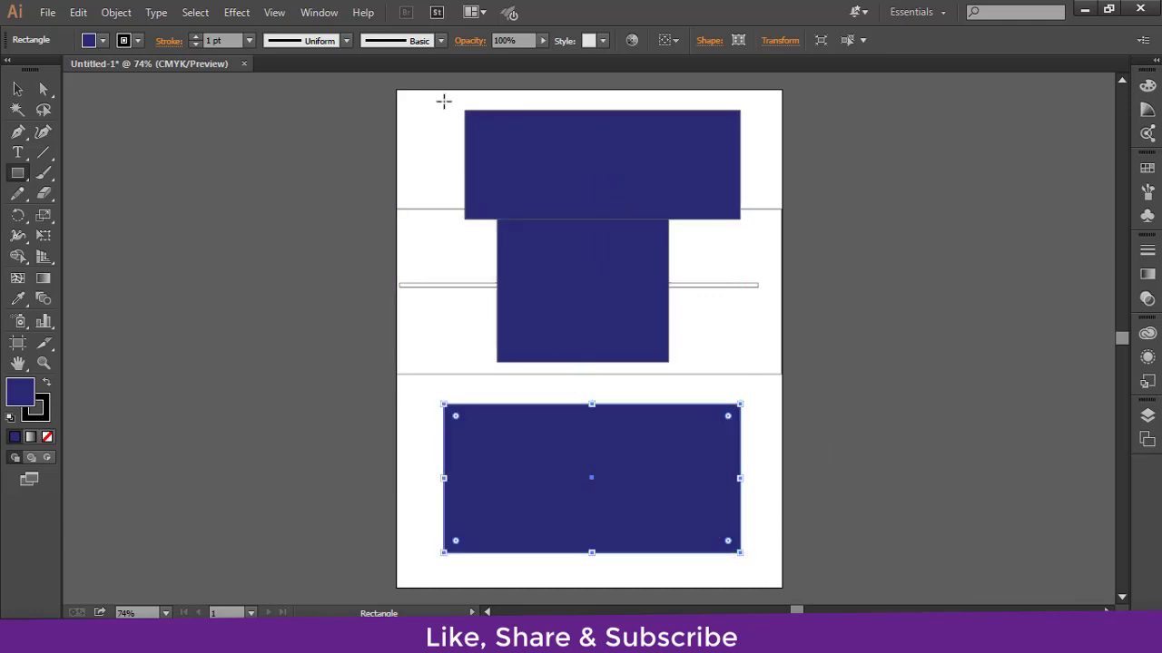
{"action": "left_click", "coordinate": [541, 42]}
{"action": "mouse_move", "coordinate": [506, 55]}
{"action": "left_mouse_down"}
{"action": "mouse_move", "coordinate": [488, 56]}
{"action": "mouse_move", "coordinate": [531, 62]}
{"action": "left_mouse_up"}
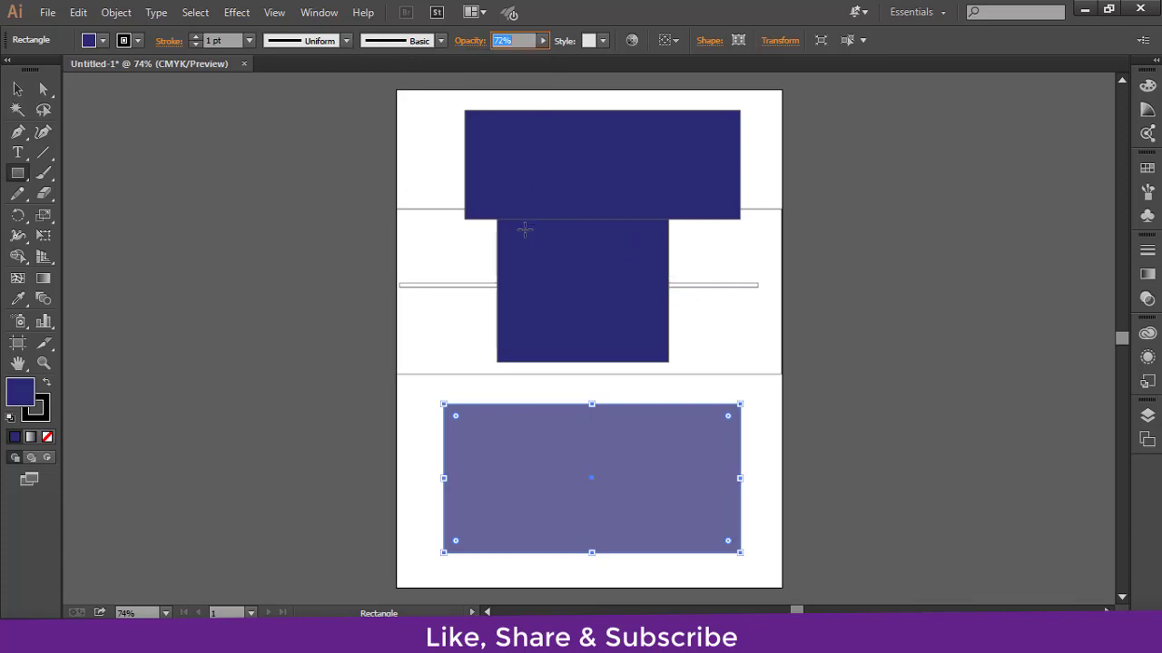
Change the bottom rectangle's fill to grey from the Color panel spectrum
{"action": "left_click", "coordinate": [1147, 86]}
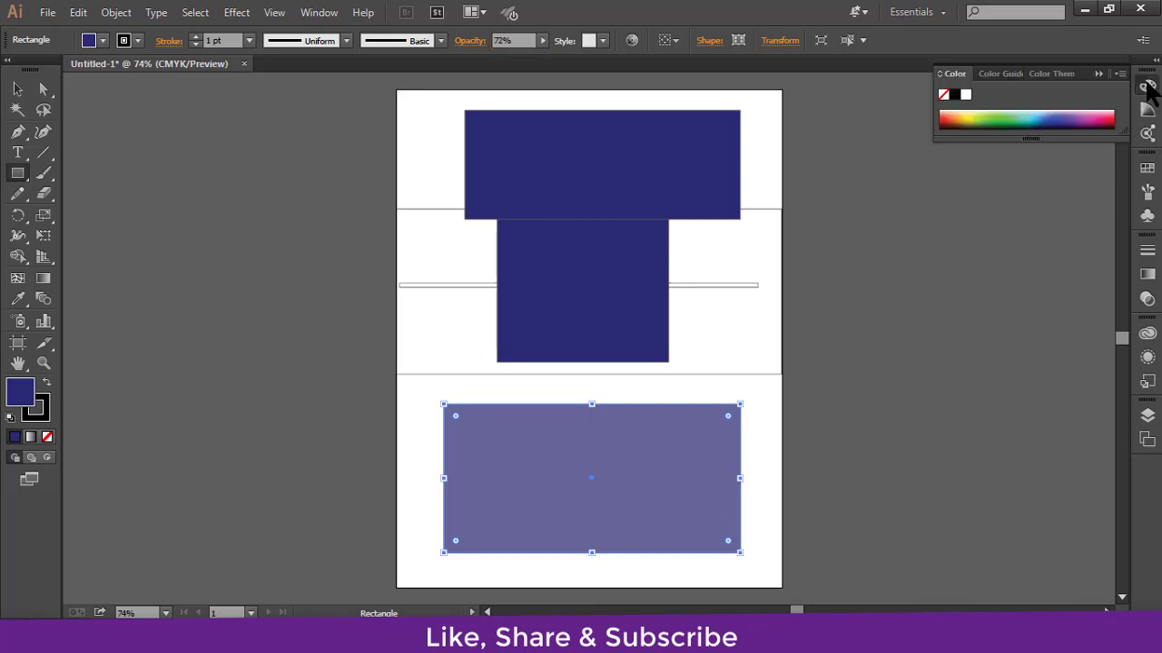
{"action": "left_click_drag", "start_coordinate": [1055, 117], "coordinate": [958, 125]}
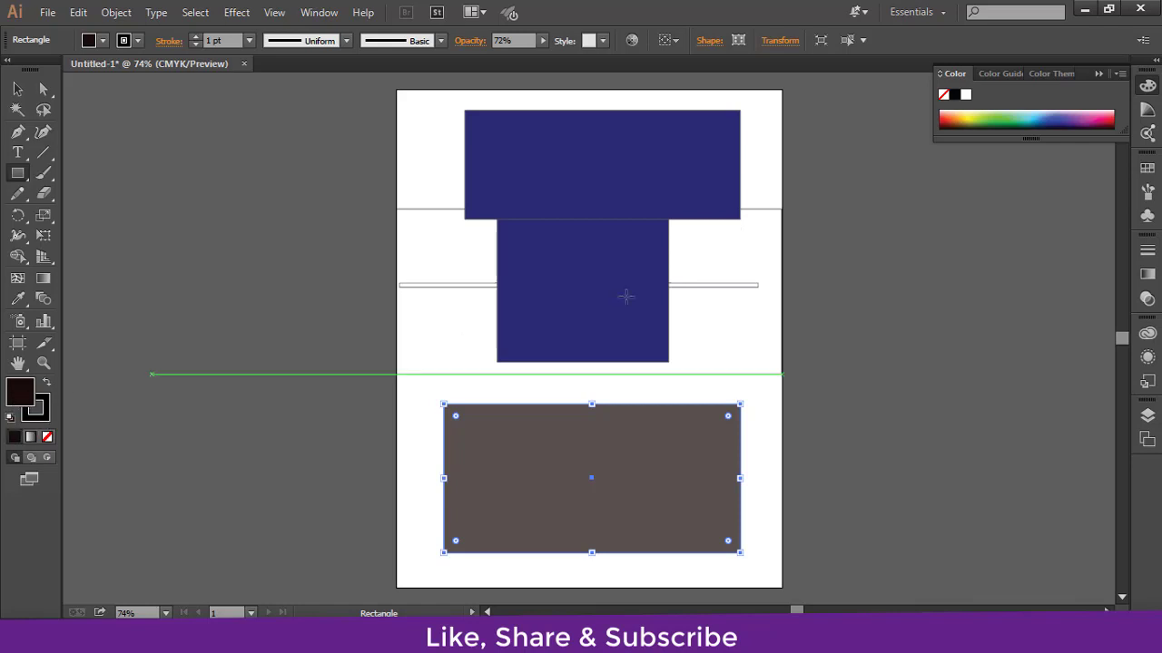
{"action": "left_click", "coordinate": [993, 116]}
{"action": "left_click_drag", "start_coordinate": [993, 117], "coordinate": [1118, 109]}
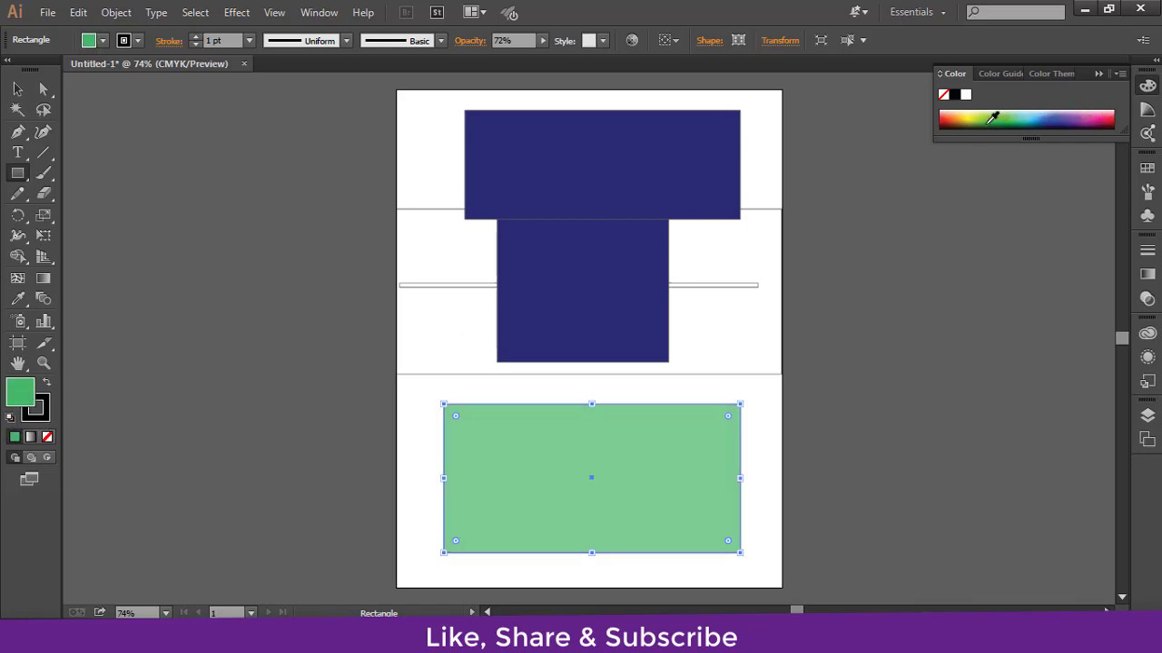
{"action": "left_click_drag", "start_coordinate": [1118, 109], "coordinate": [980, 126]}
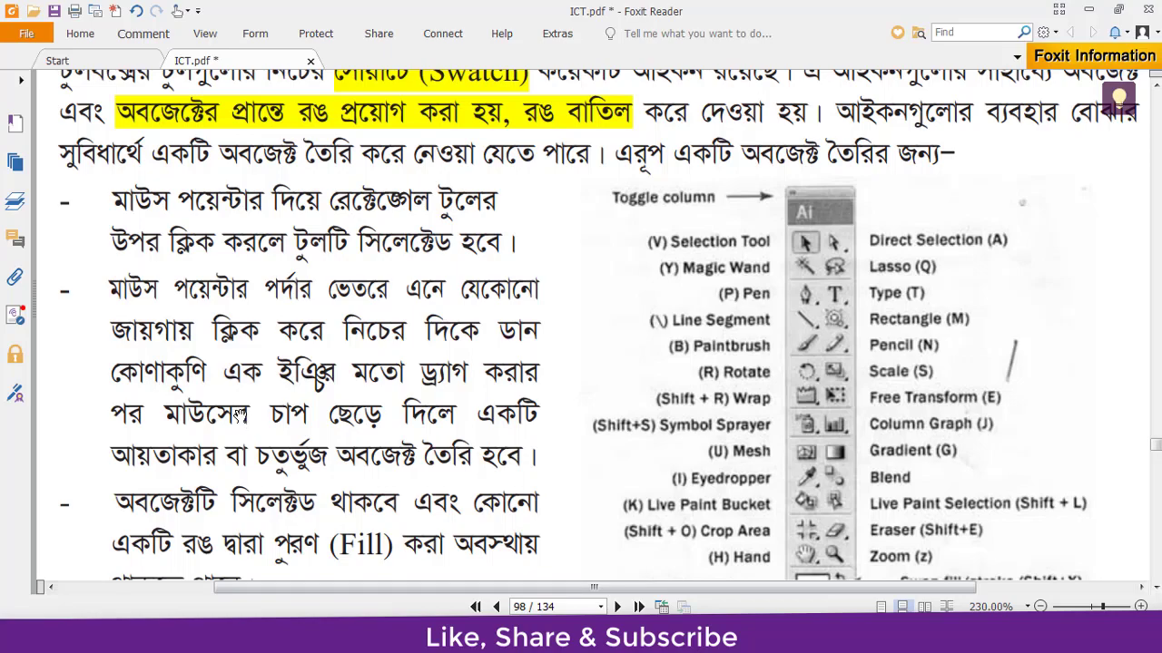
Scroll down to page 99 with the Fill and Stroke section and Color palette image
{"action": "scroll", "coordinate": [242, 408], "scroll_direction": "down", "scroll_amount": 3}
{"action": "scroll", "coordinate": [242, 409], "scroll_direction": "down", "scroll_amount": 5}
{"action": "scroll", "coordinate": [241, 408], "scroll_direction": "down", "scroll_amount": 5}
{"action": "scroll", "coordinate": [254, 415], "scroll_direction": "down", "scroll_amount": 3}
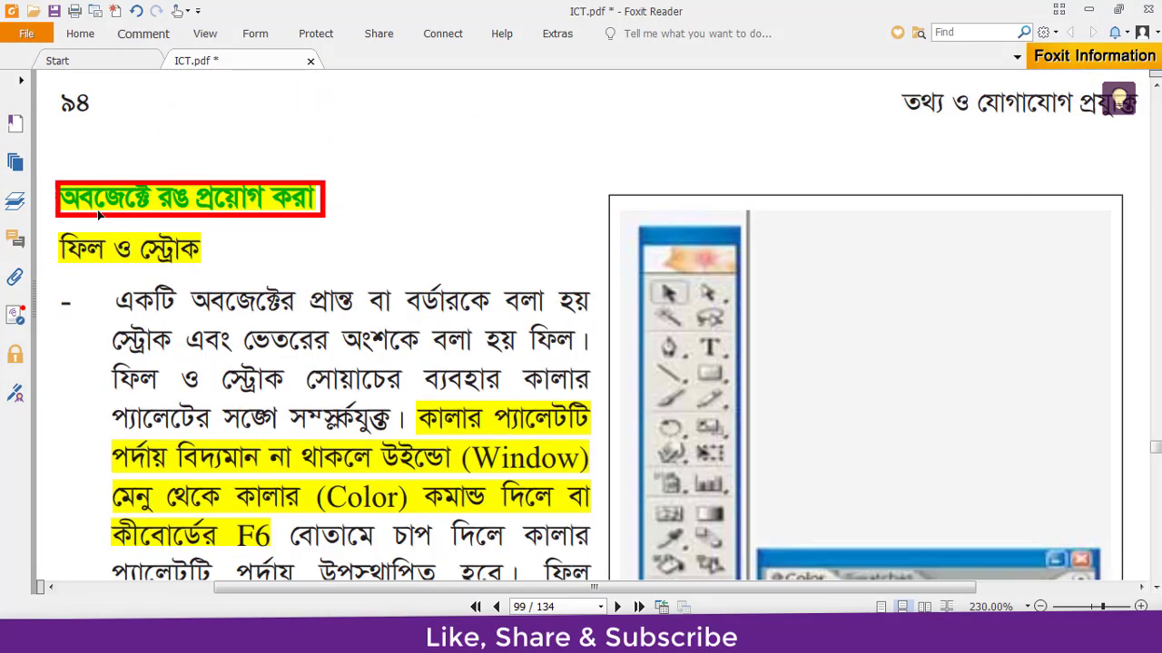
{"action": "scroll", "coordinate": [418, 310], "scroll_direction": "down", "scroll_amount": 3}
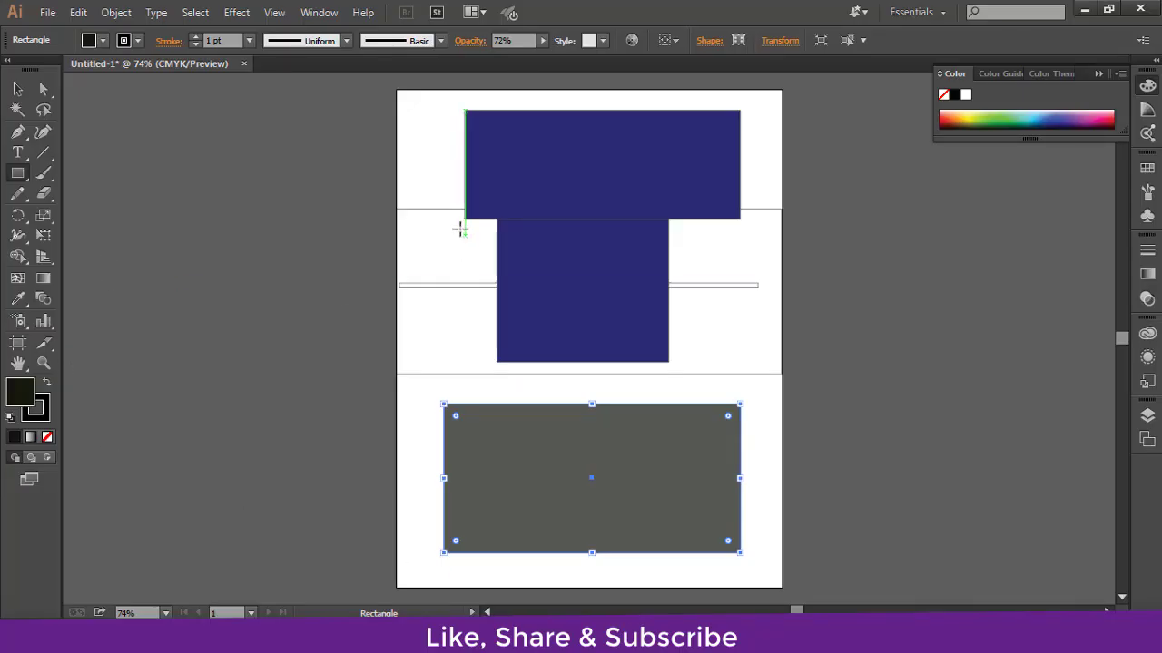
Give the grey rectangle a 10 pt stroke and add a 6.5315 × 3.2845 in rectangle
{"action": "left_click", "coordinate": [249, 41]}
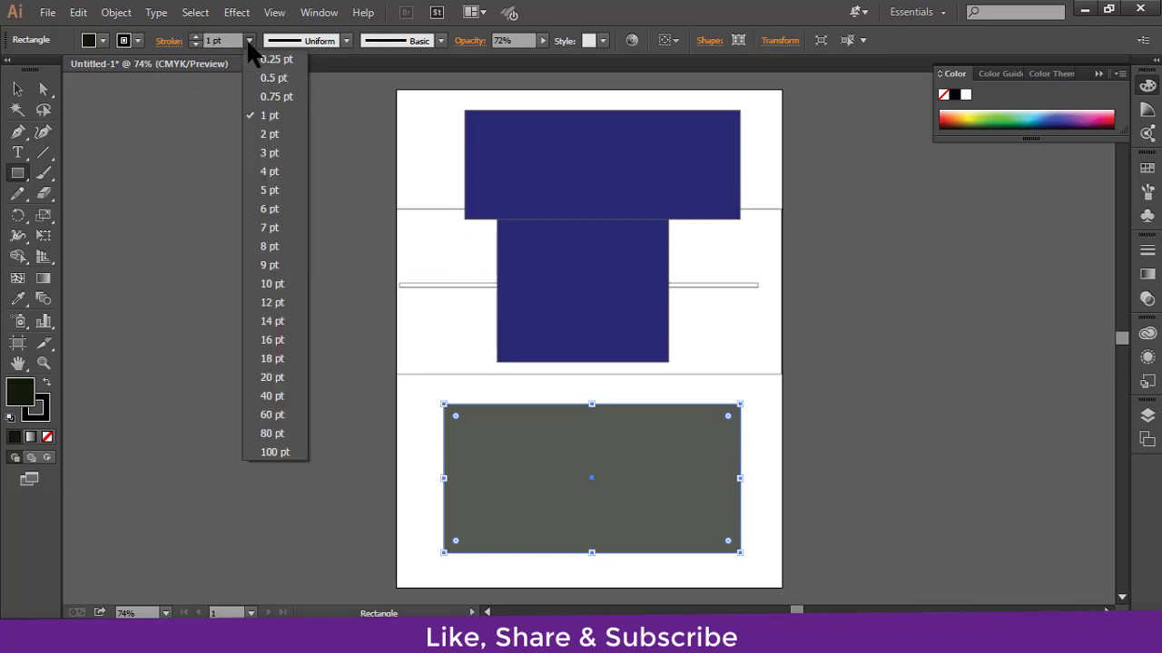
{"action": "left_click", "coordinate": [251, 284]}
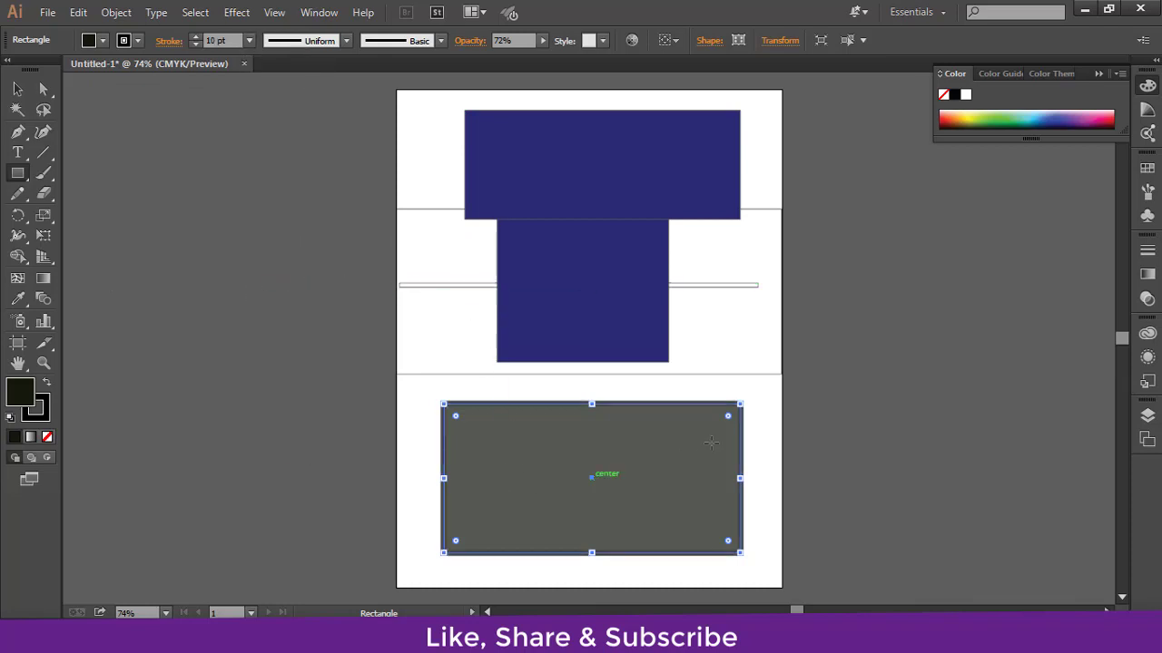
{"action": "left_click", "coordinate": [713, 394]}
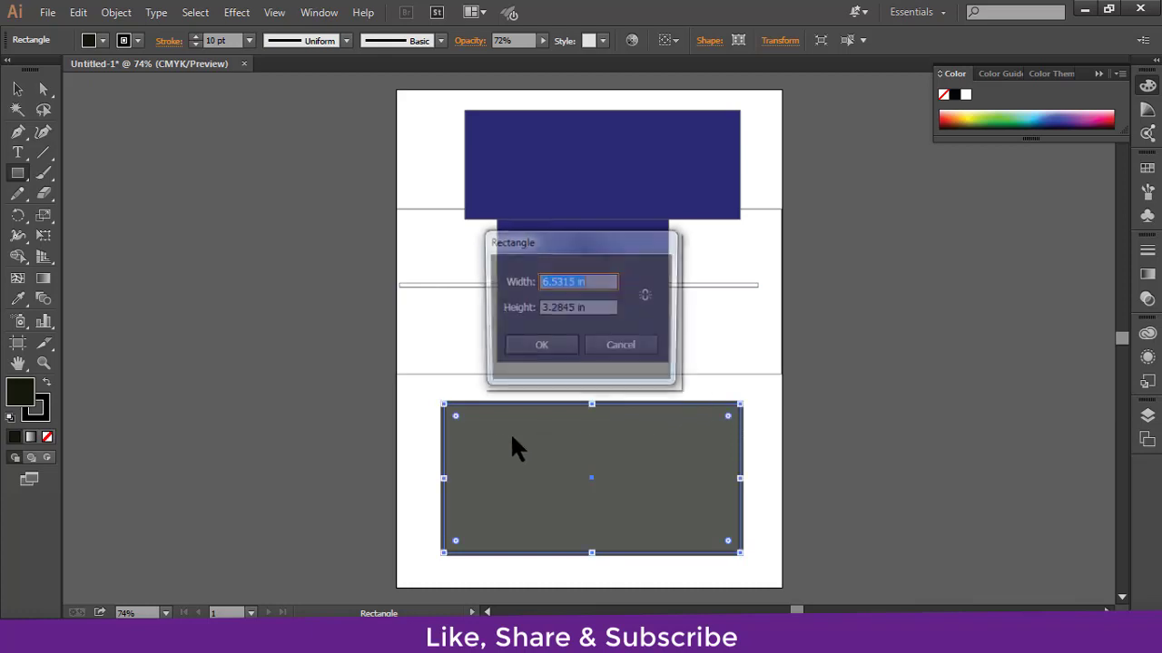
{"action": "left_click", "coordinate": [544, 348]}
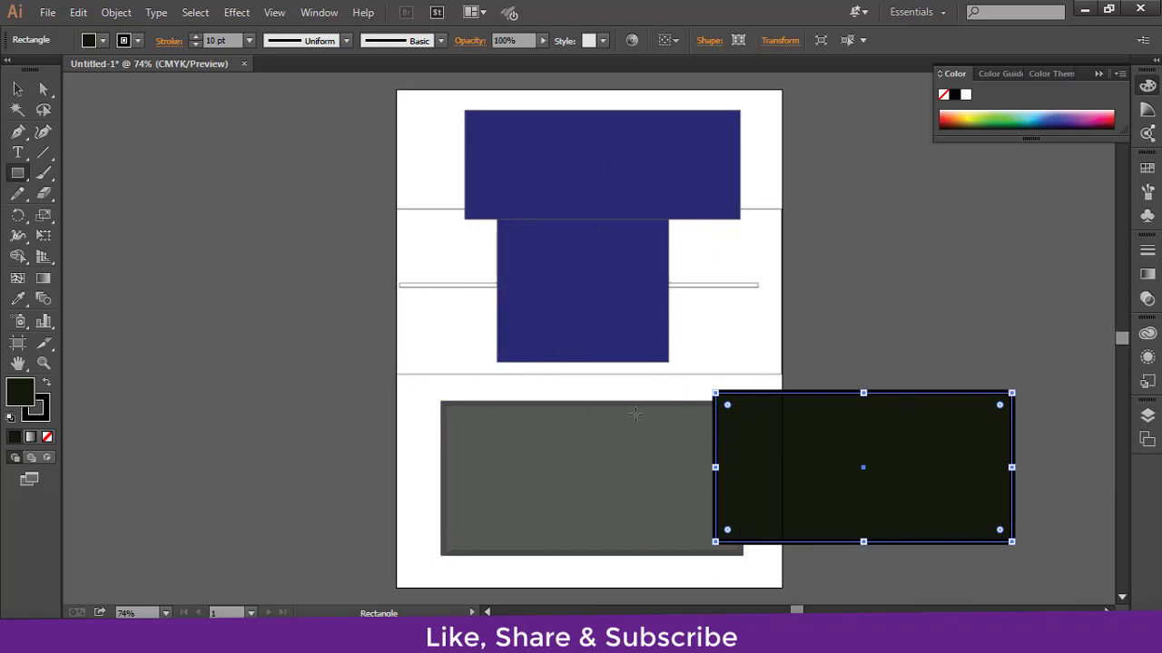
Give the new rectangle an 80 pt stroke and a purple fill from the spectrum
{"action": "left_click", "coordinate": [249, 40]}
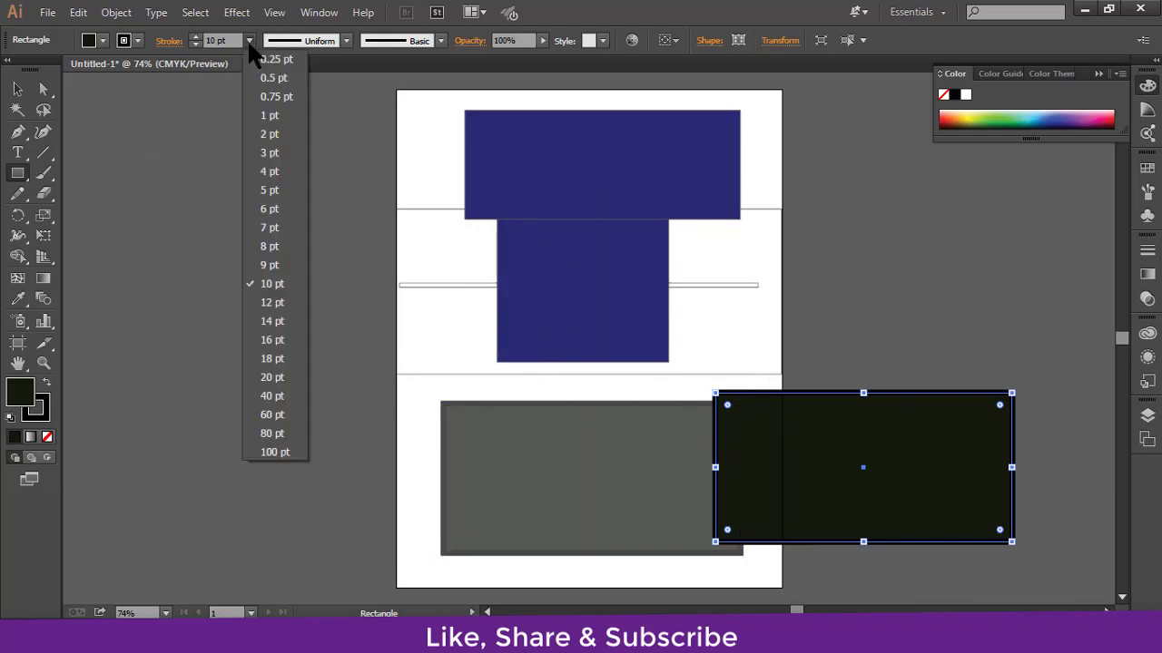
{"action": "left_click", "coordinate": [249, 436]}
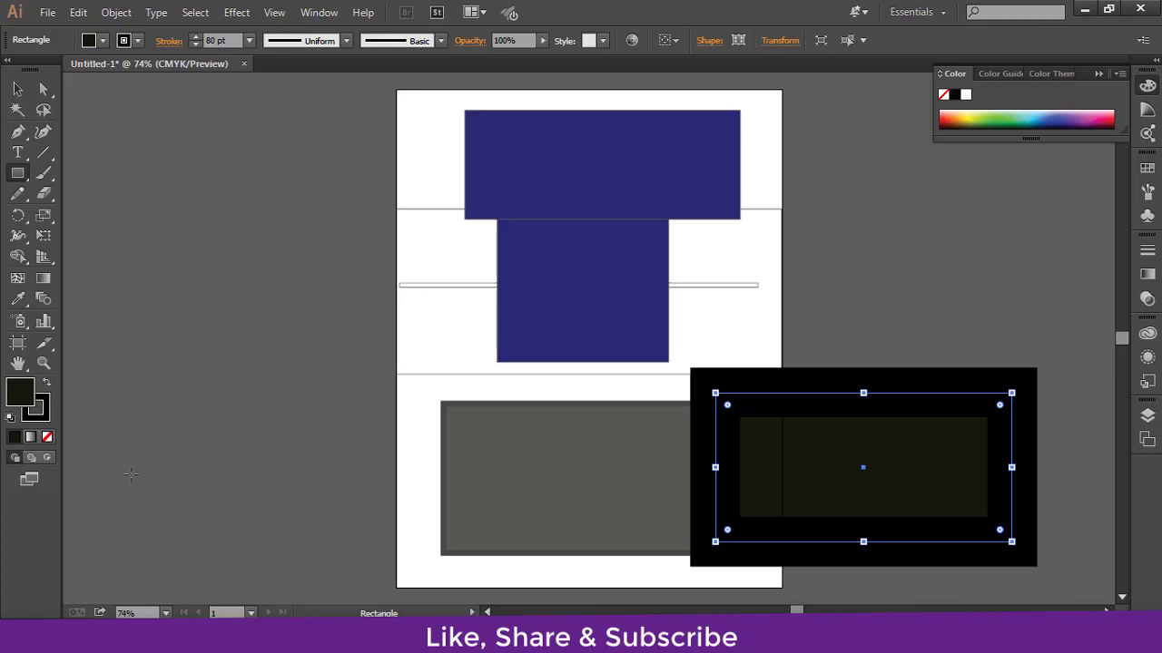
{"action": "left_click", "coordinate": [1004, 116]}
{"action": "left_click", "coordinate": [963, 118]}
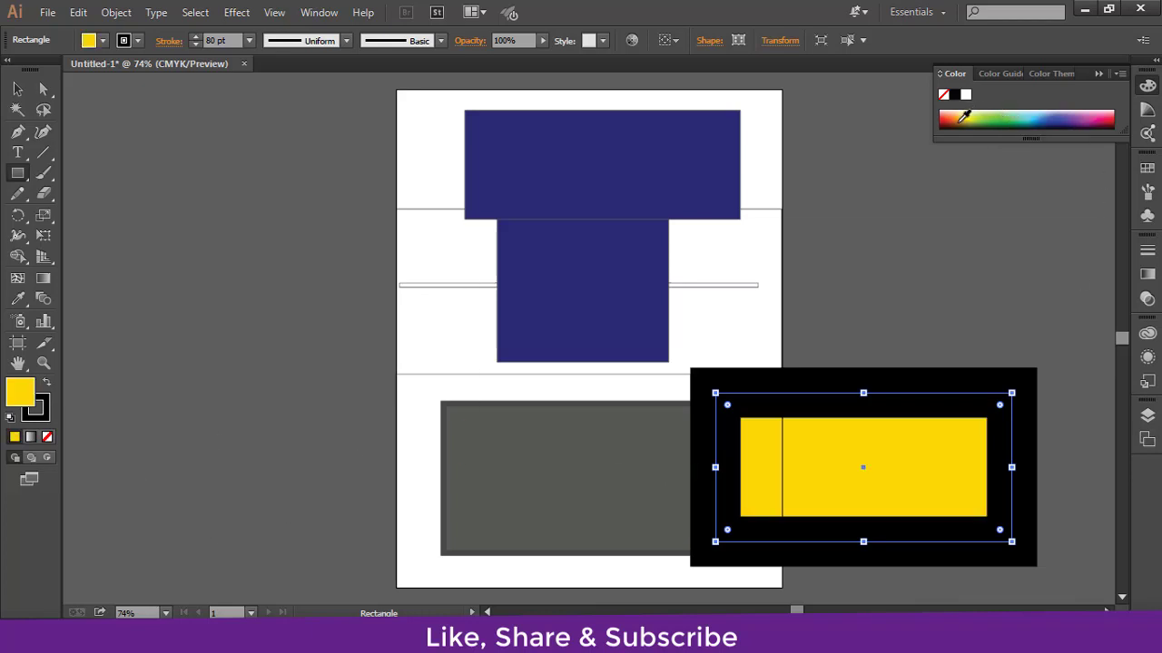
{"action": "left_click", "coordinate": [1027, 116]}
{"action": "left_click", "coordinate": [1095, 116]}
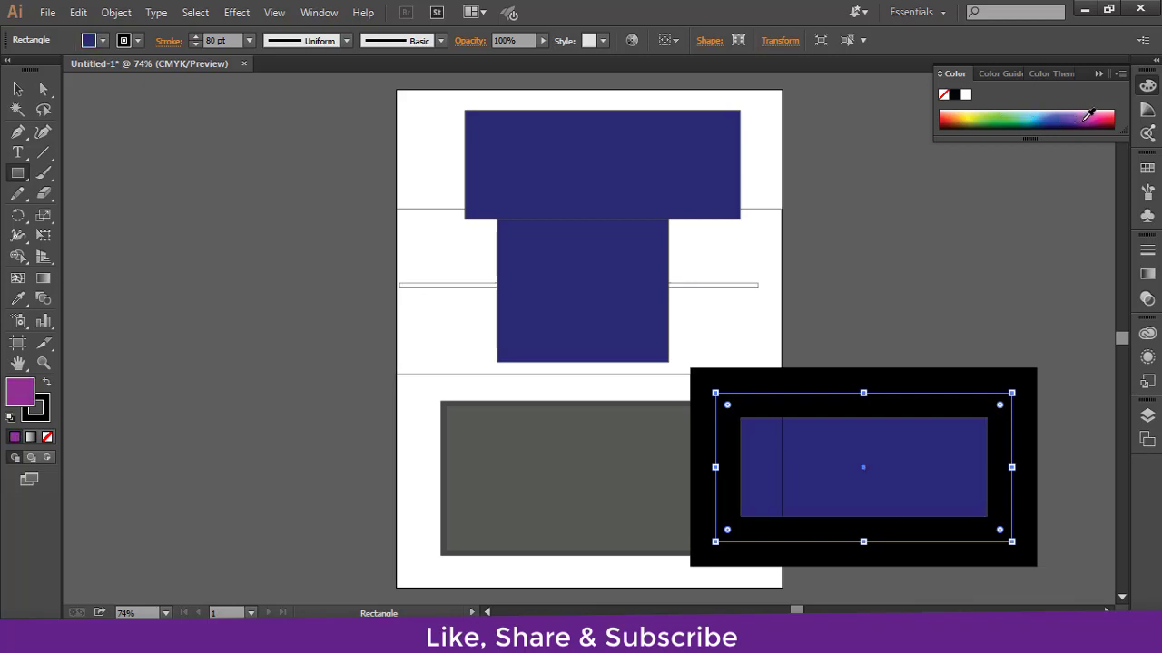
Draw a smaller rectangle overlapping the black-framed one and fill it with the red swatch
{"action": "left_click_drag", "start_coordinate": [913, 381], "coordinate": [726, 315]}
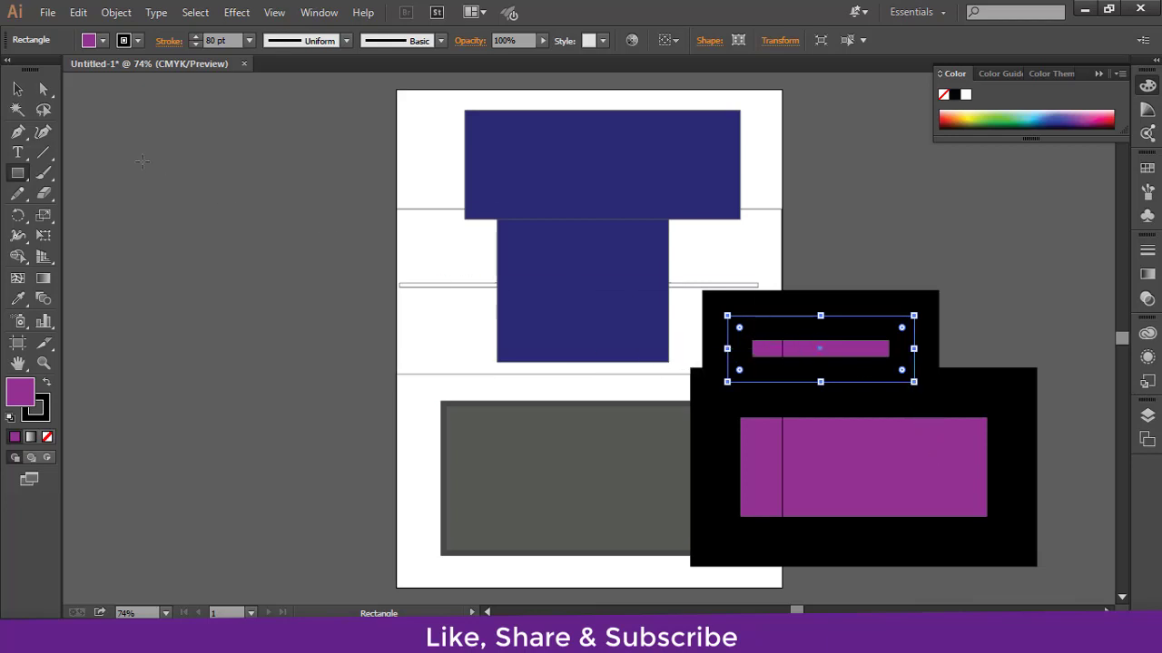
{"action": "left_click", "coordinate": [102, 41]}
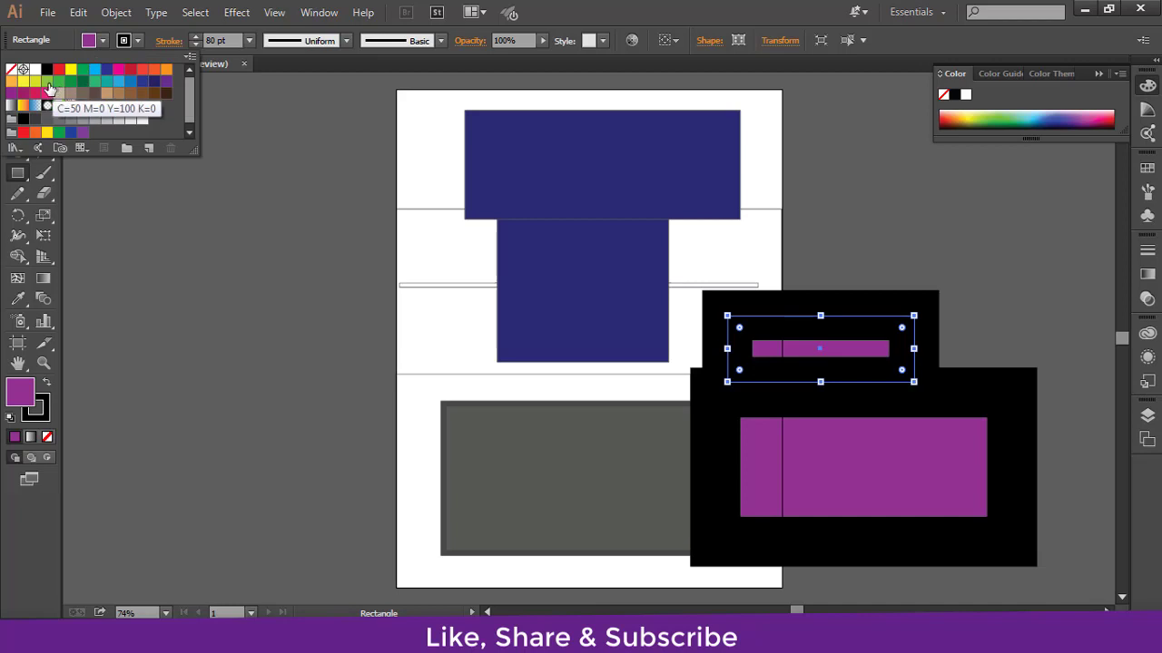
{"action": "left_click", "coordinate": [47, 81]}
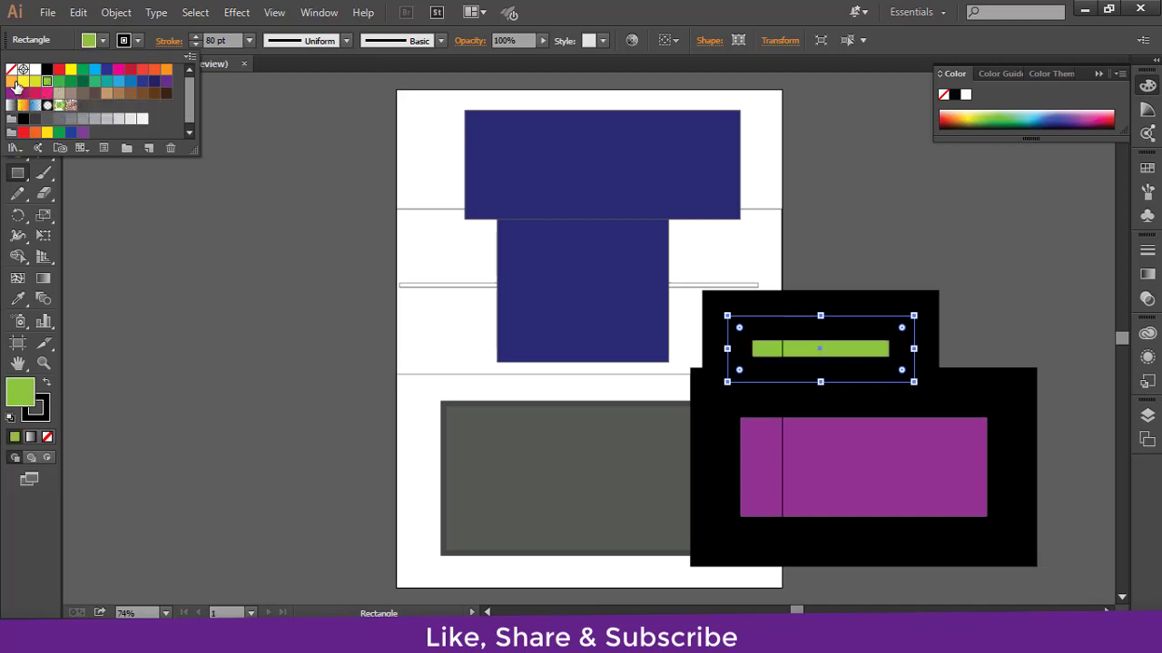
{"action": "left_click", "coordinate": [12, 81]}
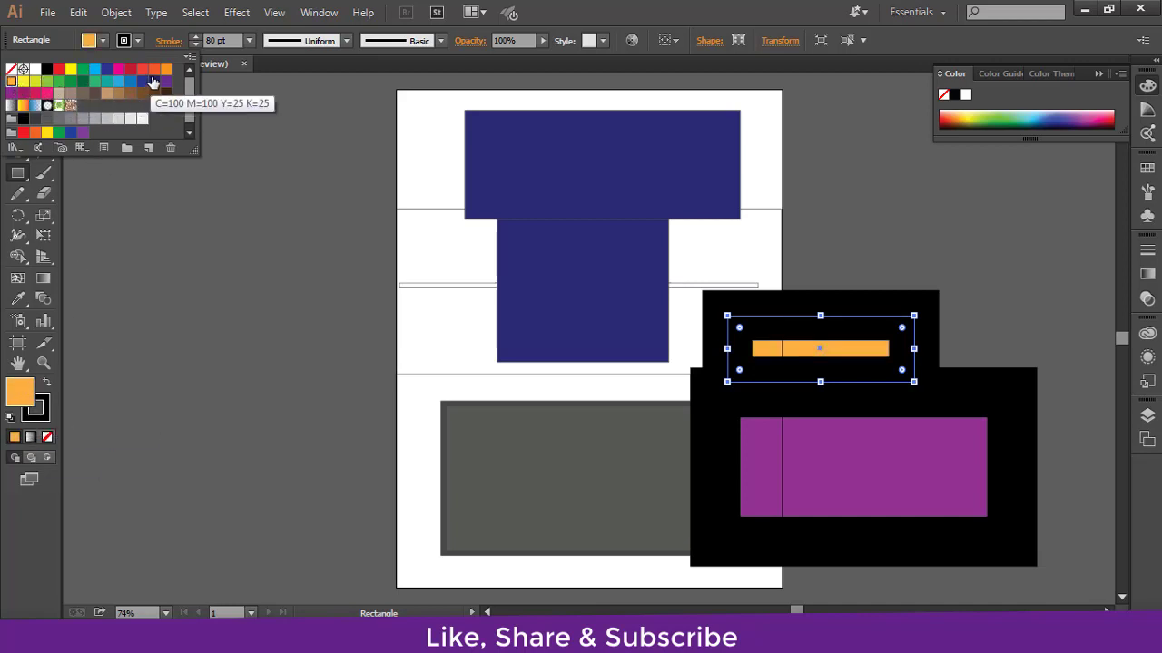
{"action": "left_click", "coordinate": [166, 76]}
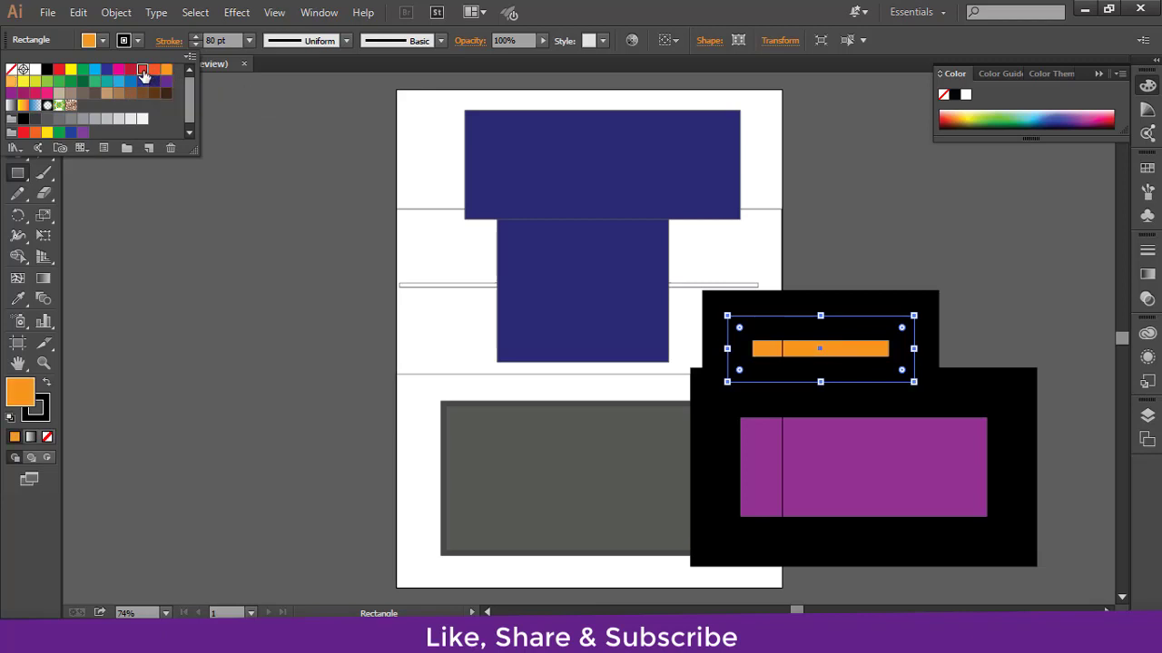
{"action": "left_click", "coordinate": [143, 73]}
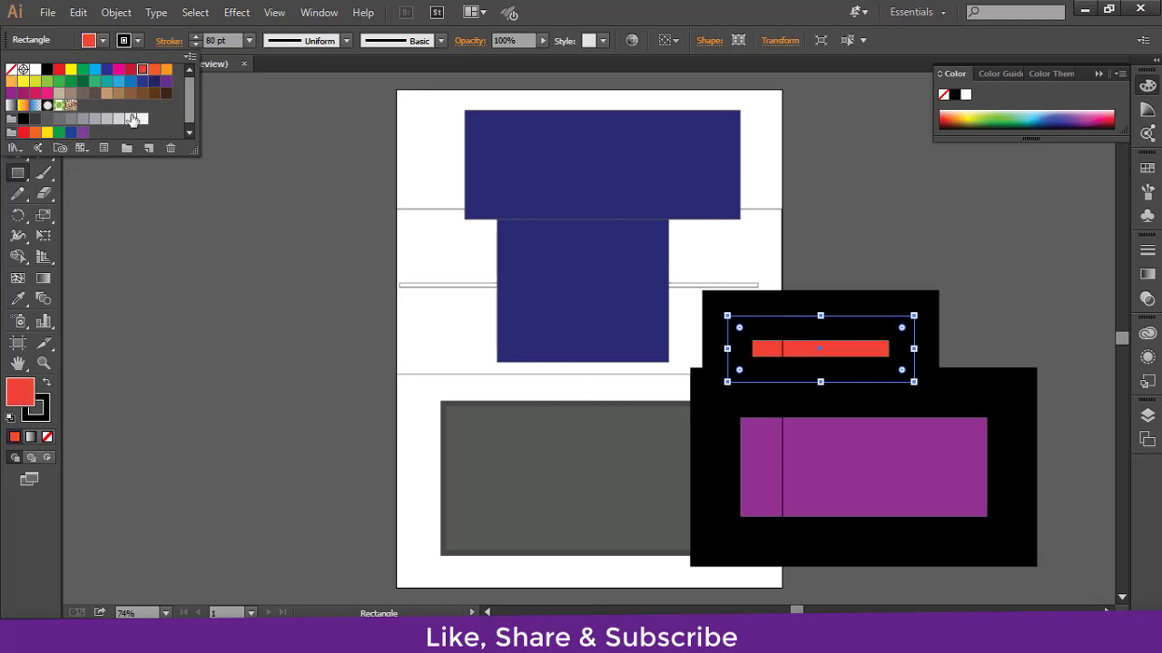
Try a variable-width profile and several brushes, settling on 15 pt. Round for the red outline
{"action": "left_click", "coordinate": [347, 41]}
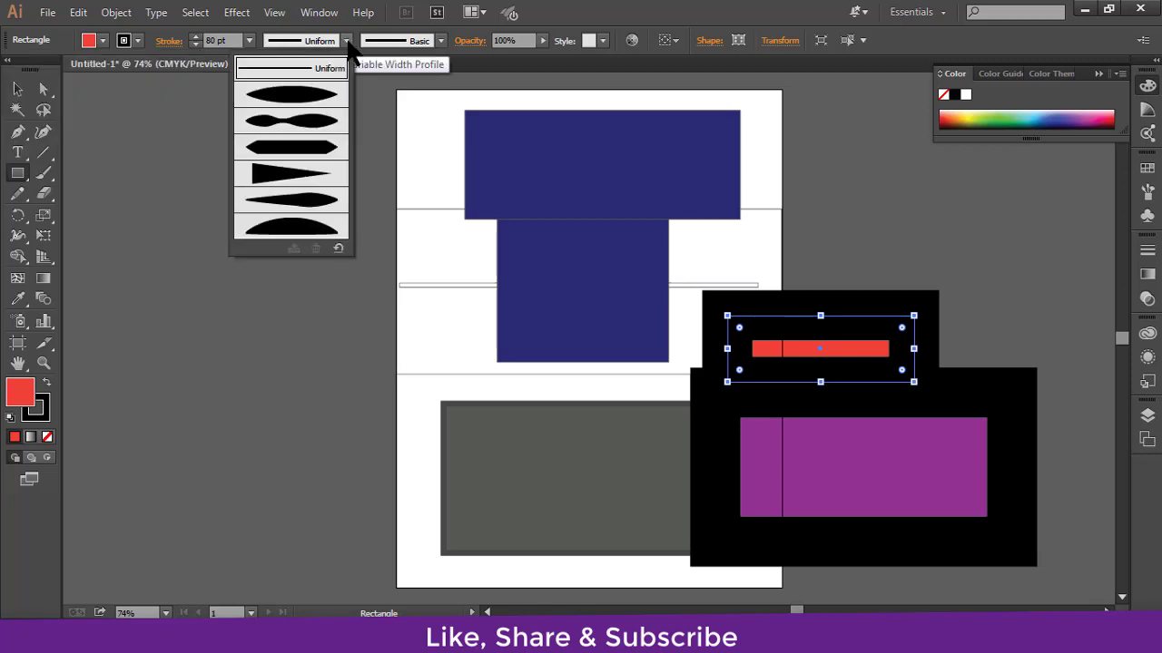
{"action": "left_click", "coordinate": [302, 130]}
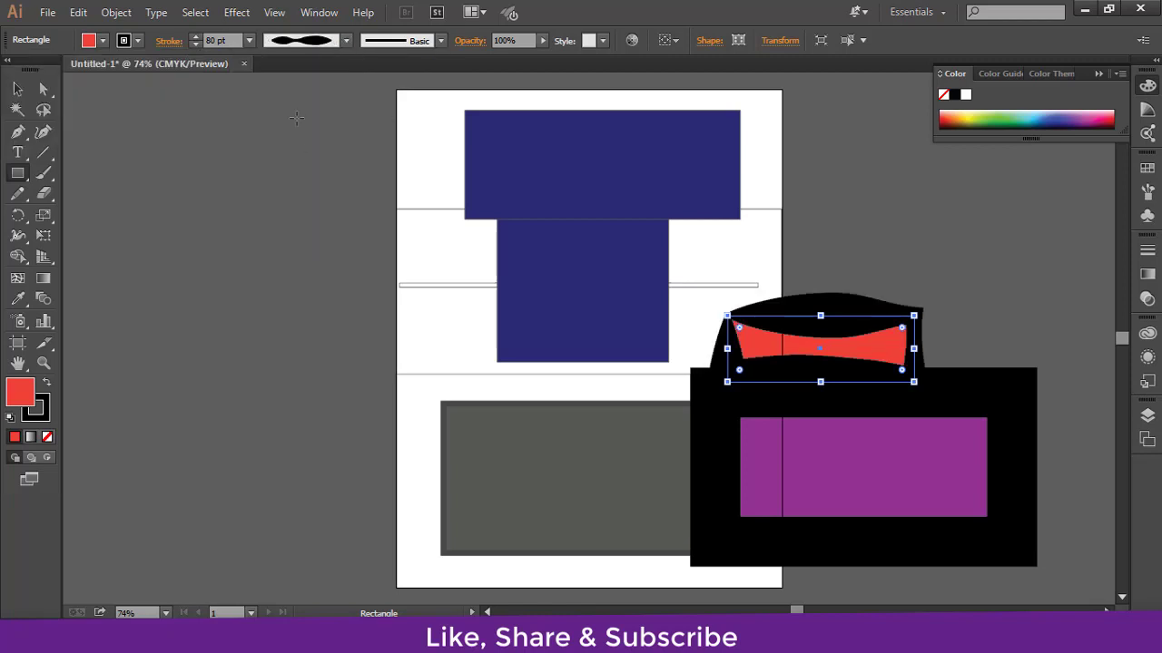
{"action": "left_click", "coordinate": [441, 41]}
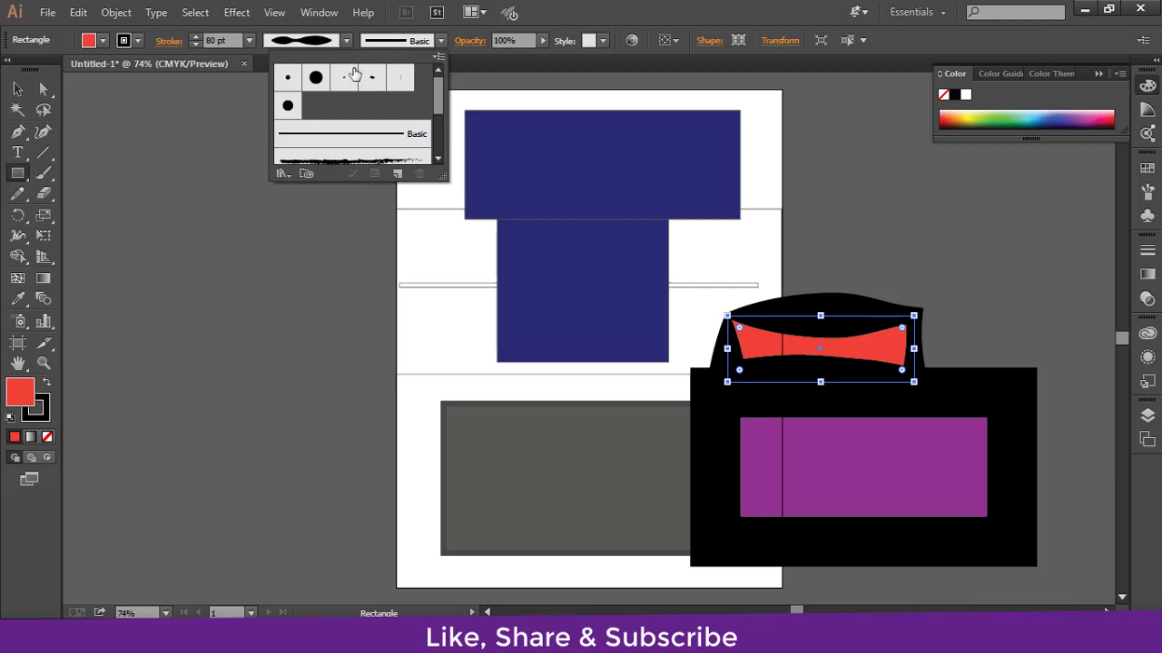
{"action": "left_click", "coordinate": [315, 77]}
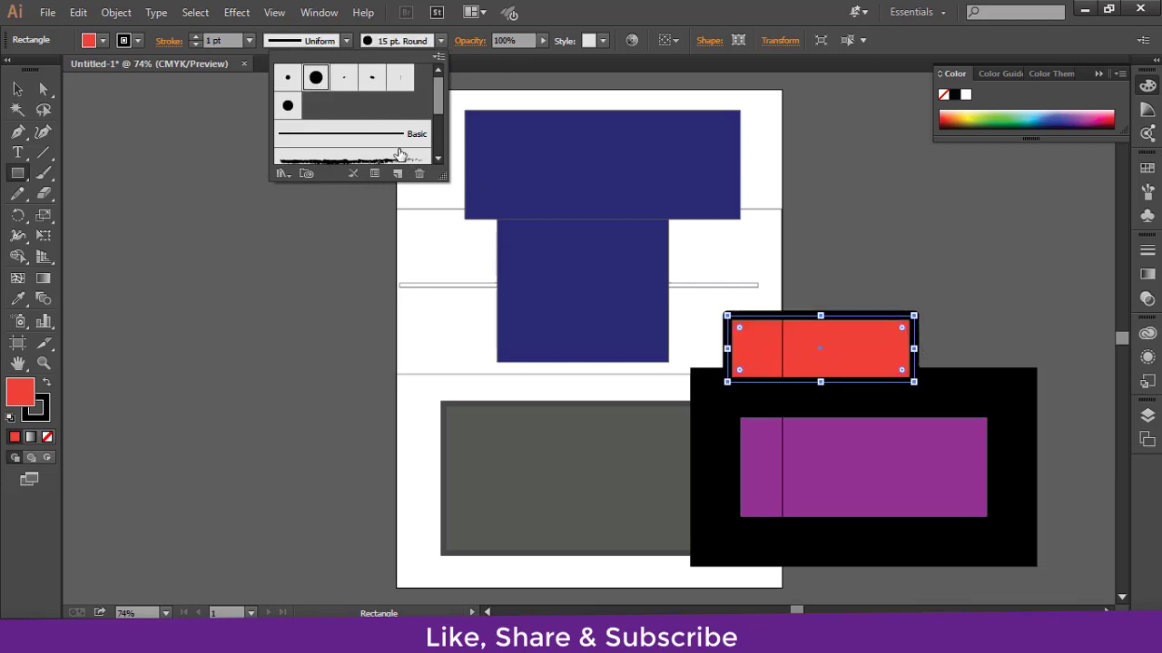
{"action": "left_click", "coordinate": [287, 106]}
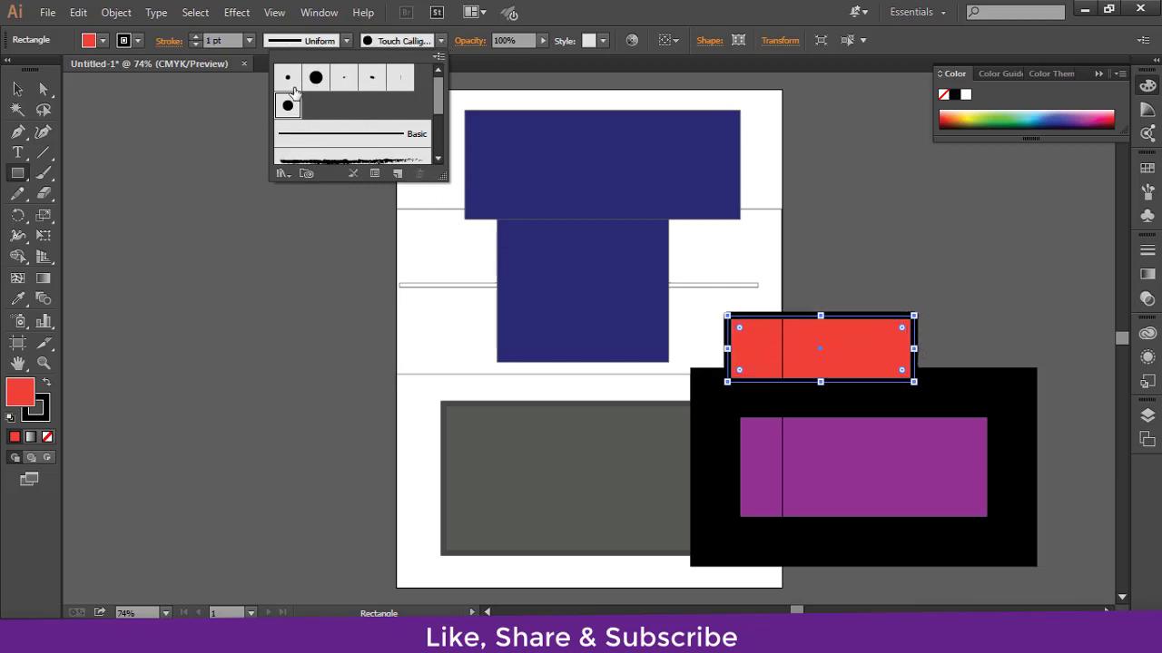
{"action": "left_click", "coordinate": [373, 80]}
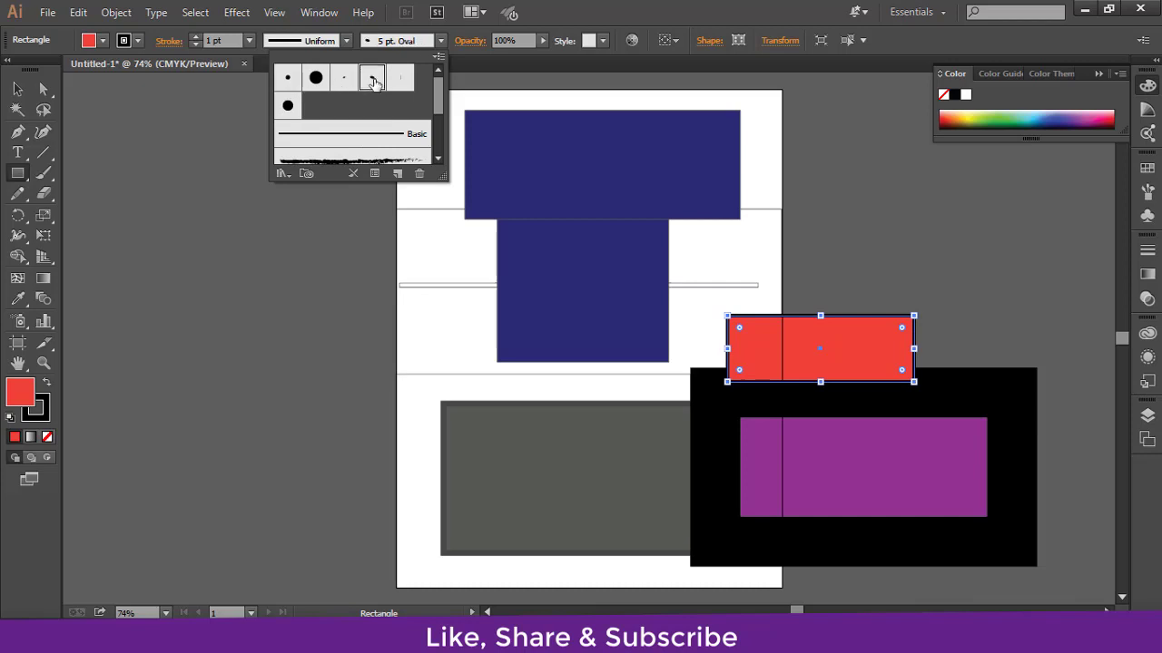
{"action": "left_click", "coordinate": [400, 80]}
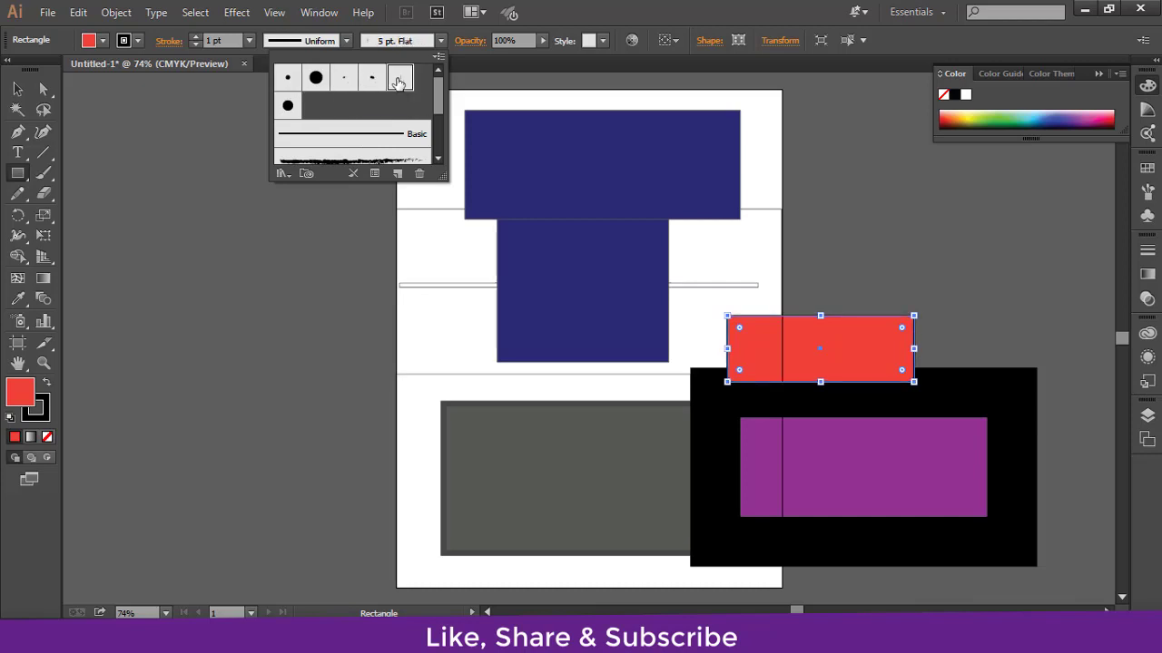
{"action": "left_click", "coordinate": [442, 42]}
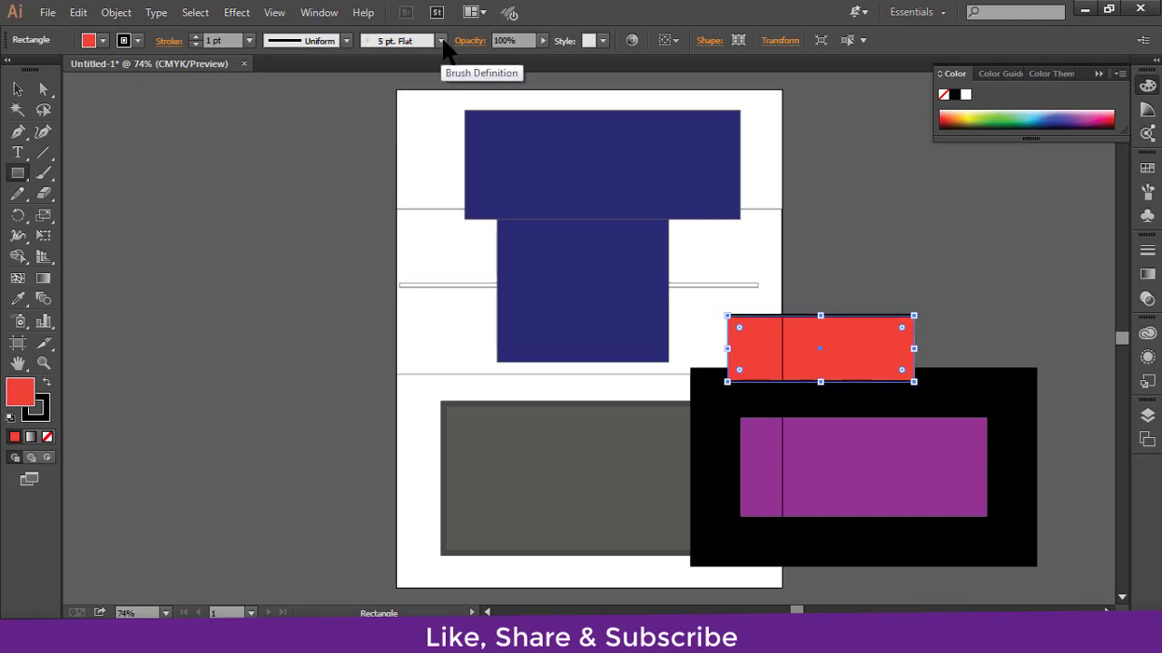
{"action": "left_click", "coordinate": [442, 42]}
{"action": "left_click", "coordinate": [315, 77]}
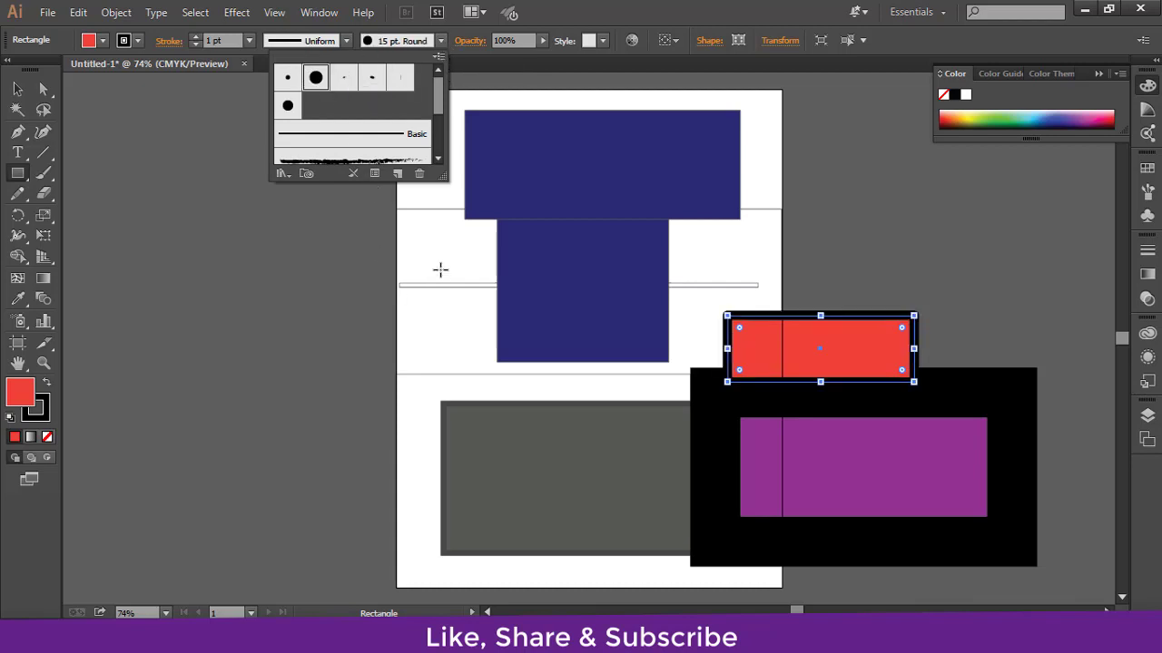
{"action": "left_click", "coordinate": [543, 41]}
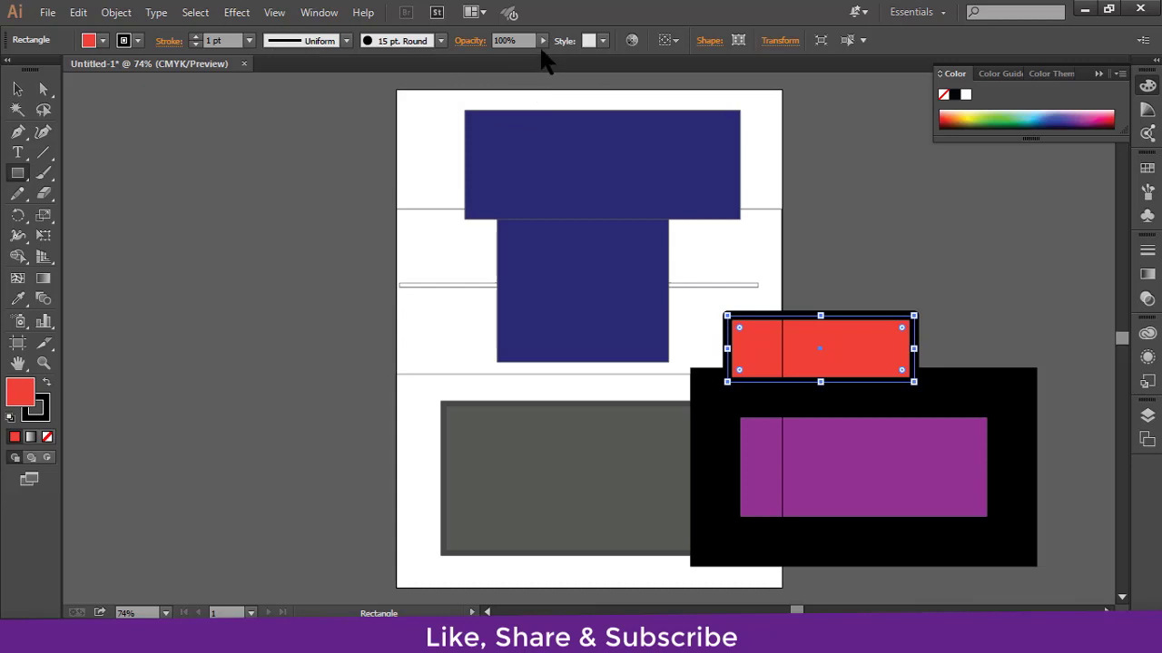
Set the red rectangle to 57% opacity and draw another rectangle over the central navy shapes
{"action": "left_click", "coordinate": [542, 40]}
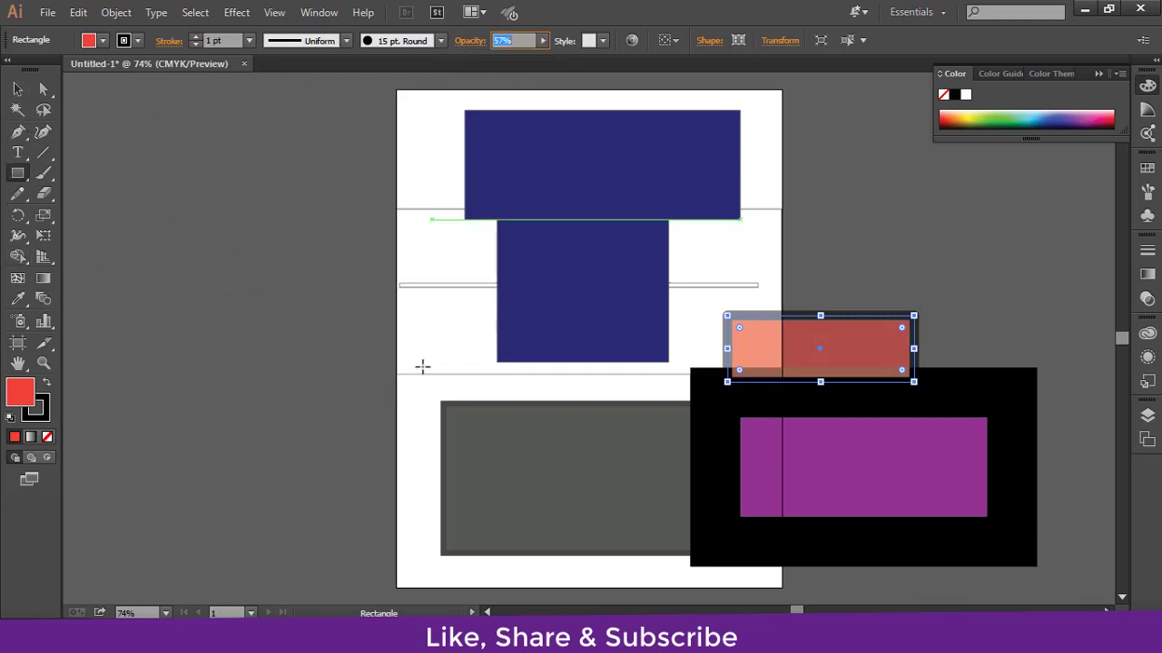
{"action": "left_click_drag", "start_coordinate": [439, 242], "coordinate": [676, 357]}
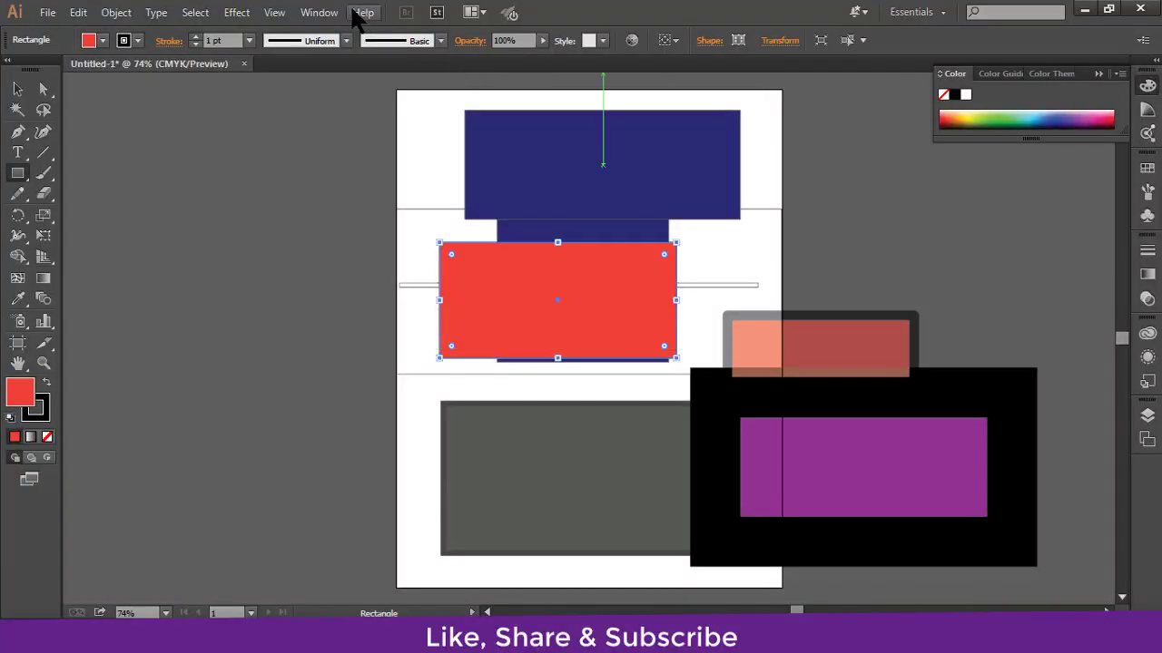
Toggle the Color panel off and back on from the Window menu to show the spectrum
{"action": "left_click", "coordinate": [323, 15]}
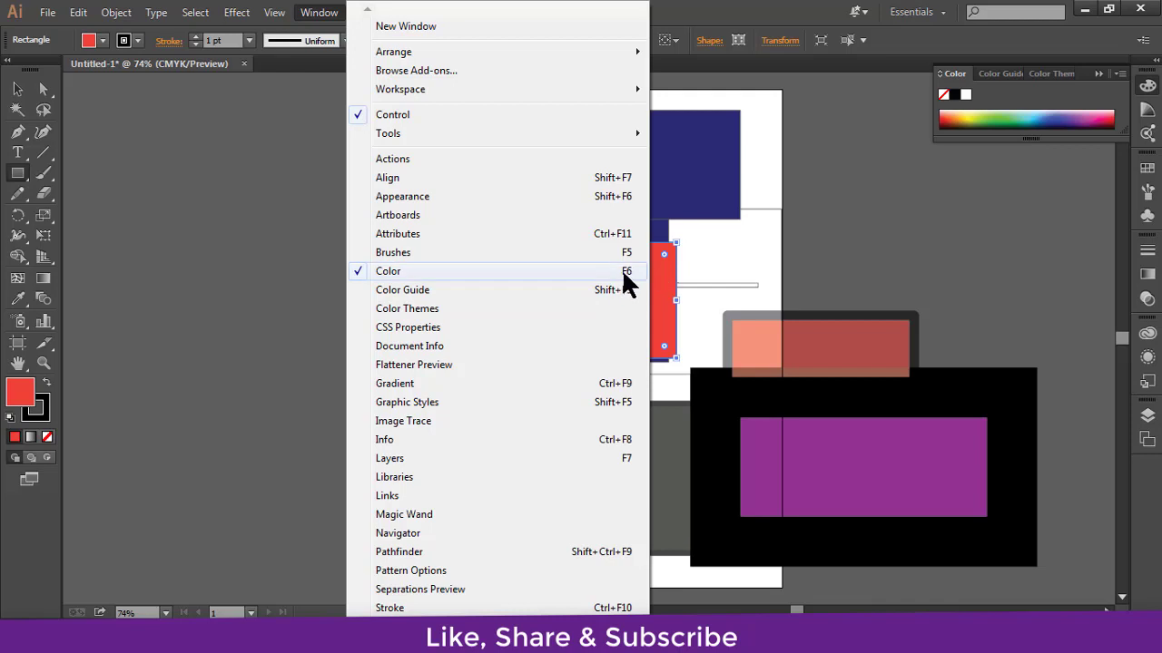
{"action": "left_click", "coordinate": [354, 269]}
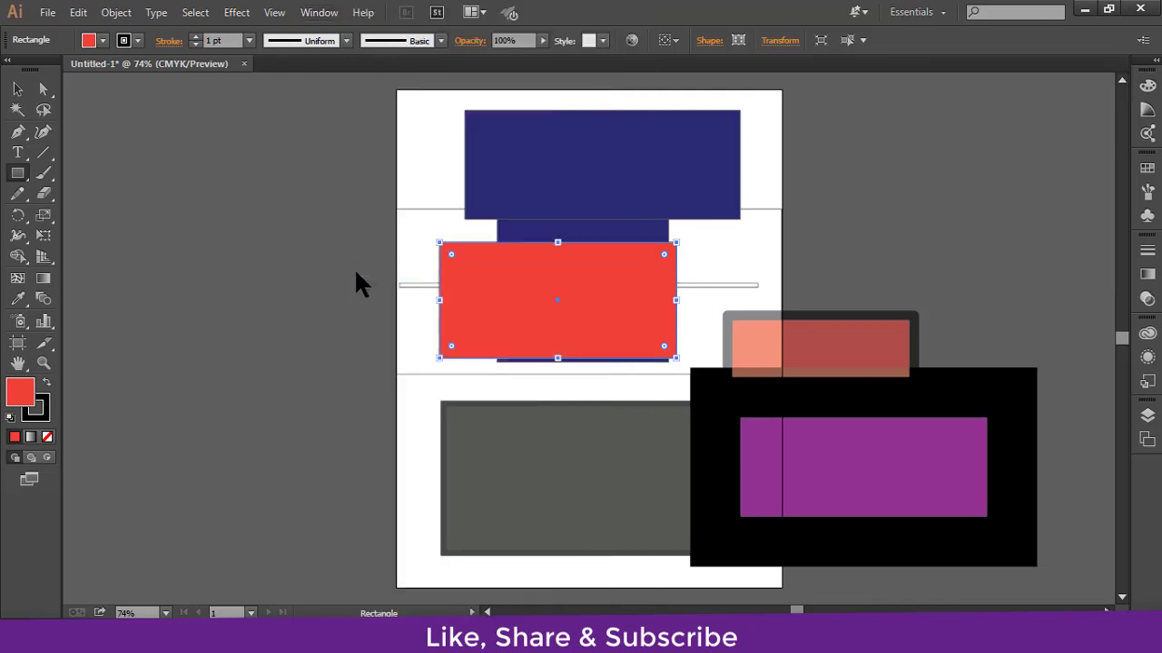
{"action": "left_click", "coordinate": [319, 12]}
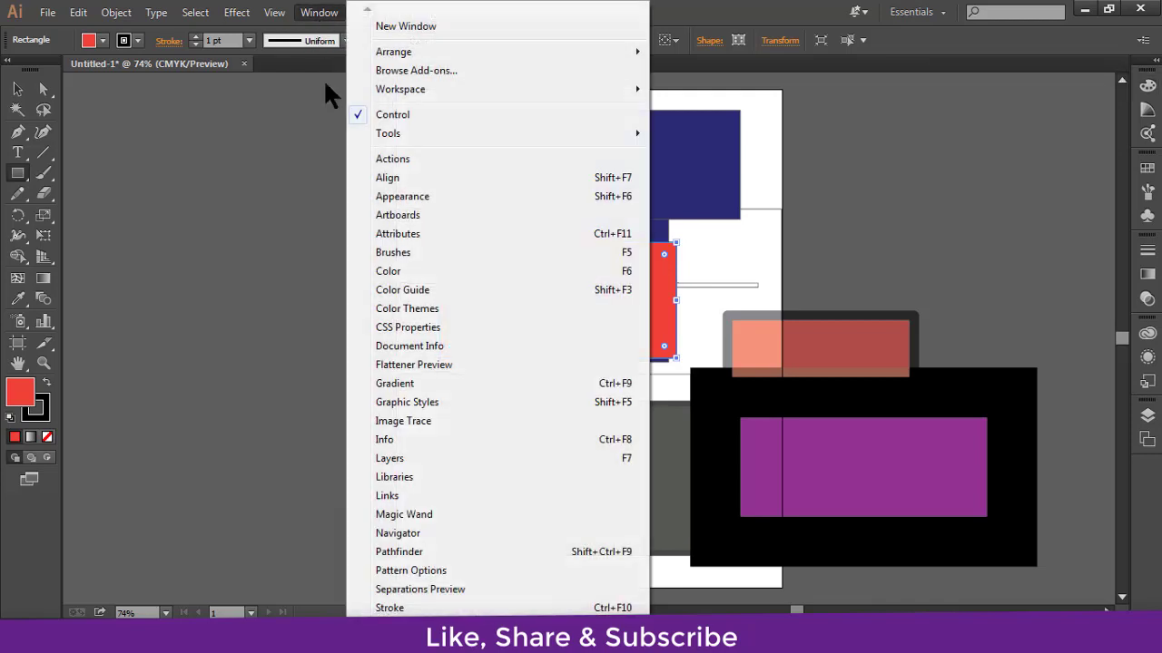
{"action": "left_click", "coordinate": [367, 268]}
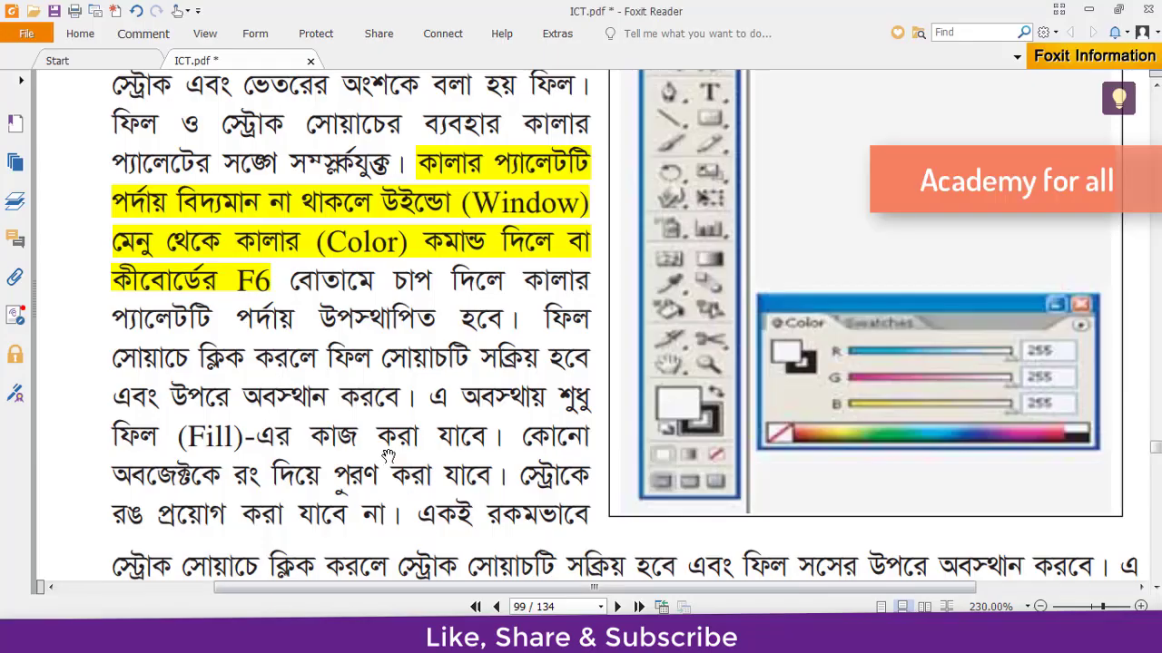
{"action": "scroll", "coordinate": [396, 451], "scroll_direction": "down", "scroll_amount": 5}
Scroll page 99 of ICT.pdf through the stroke colour passage to the Color, Gradient and None section
{"action": "scroll", "coordinate": [395, 451], "scroll_direction": "down", "scroll_amount": 5}
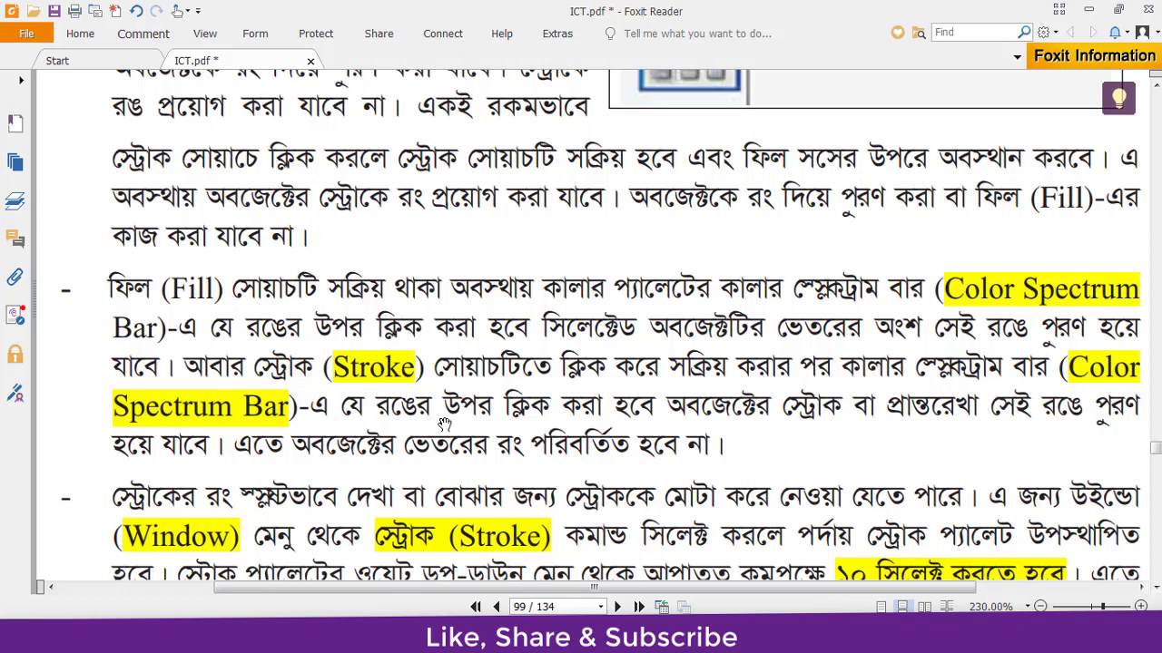
{"action": "scroll", "coordinate": [478, 429], "scroll_direction": "down", "scroll_amount": 3}
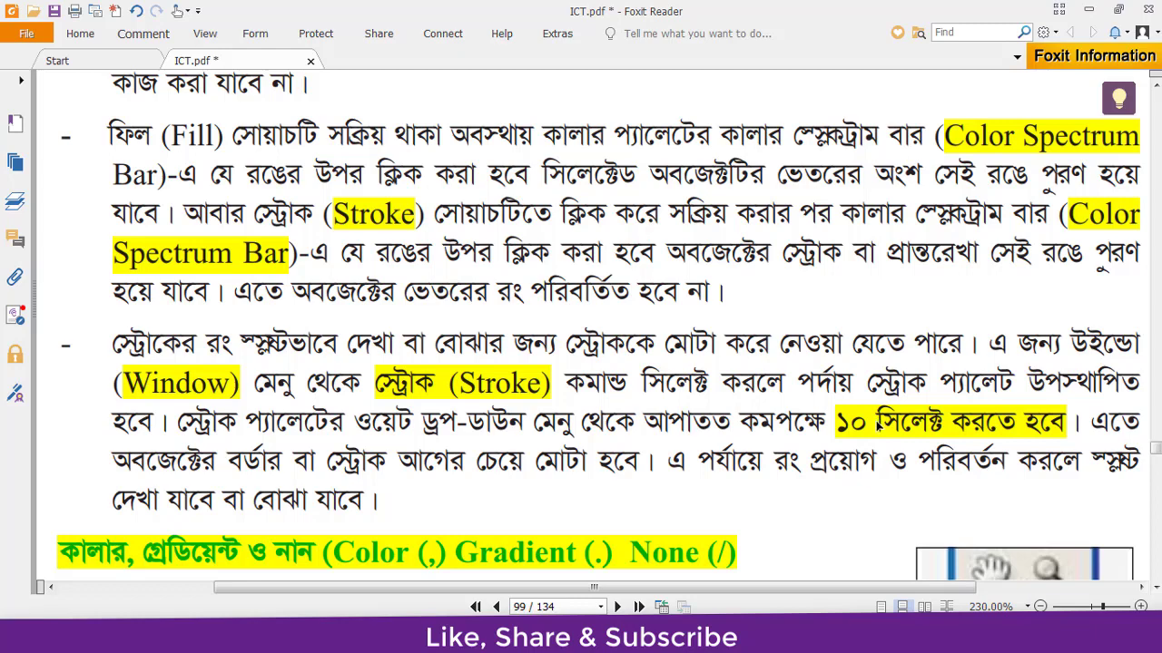
{"action": "scroll", "coordinate": [742, 435], "scroll_direction": "down", "scroll_amount": 1}
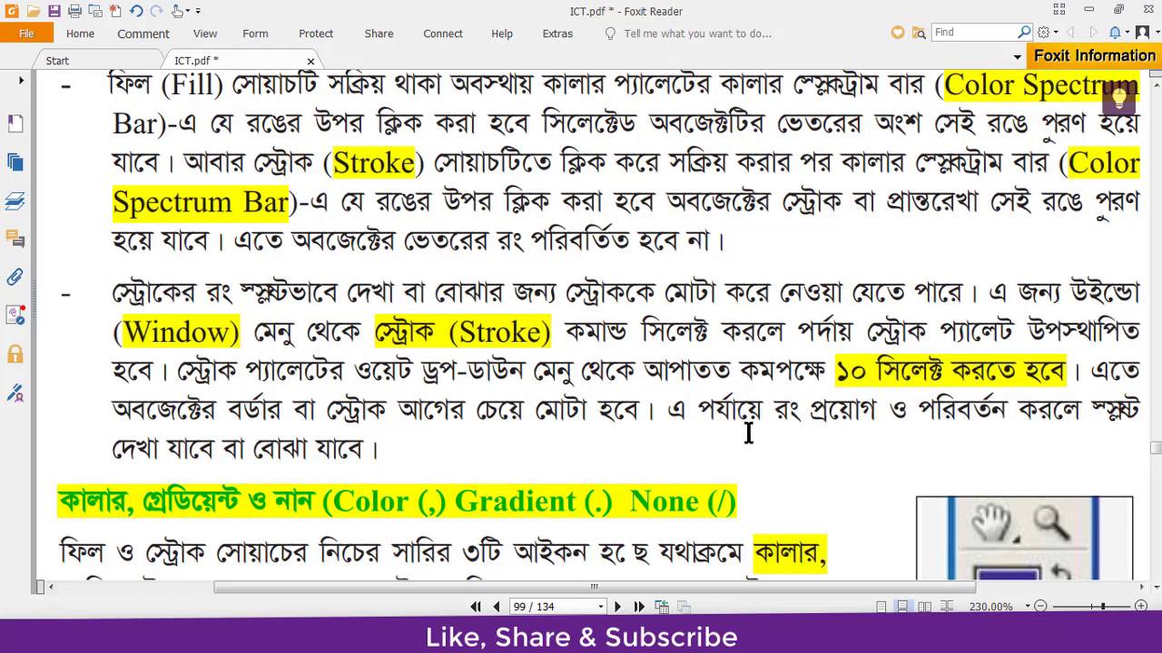
{"action": "scroll", "coordinate": [748, 434], "scroll_direction": "up", "scroll_amount": 2}
{"action": "scroll", "coordinate": [735, 436], "scroll_direction": "up", "scroll_amount": 1}
{"action": "scroll", "coordinate": [722, 439], "scroll_direction": "up", "scroll_amount": 3}
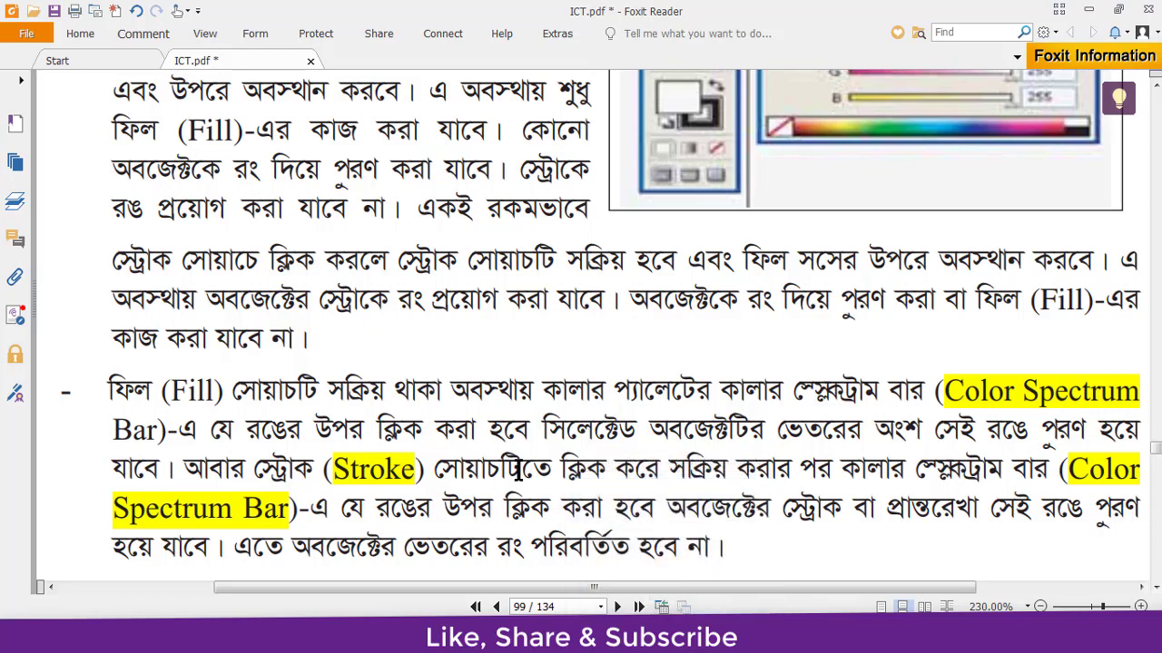
{"action": "scroll", "coordinate": [443, 376], "scroll_direction": "down", "scroll_amount": 2}
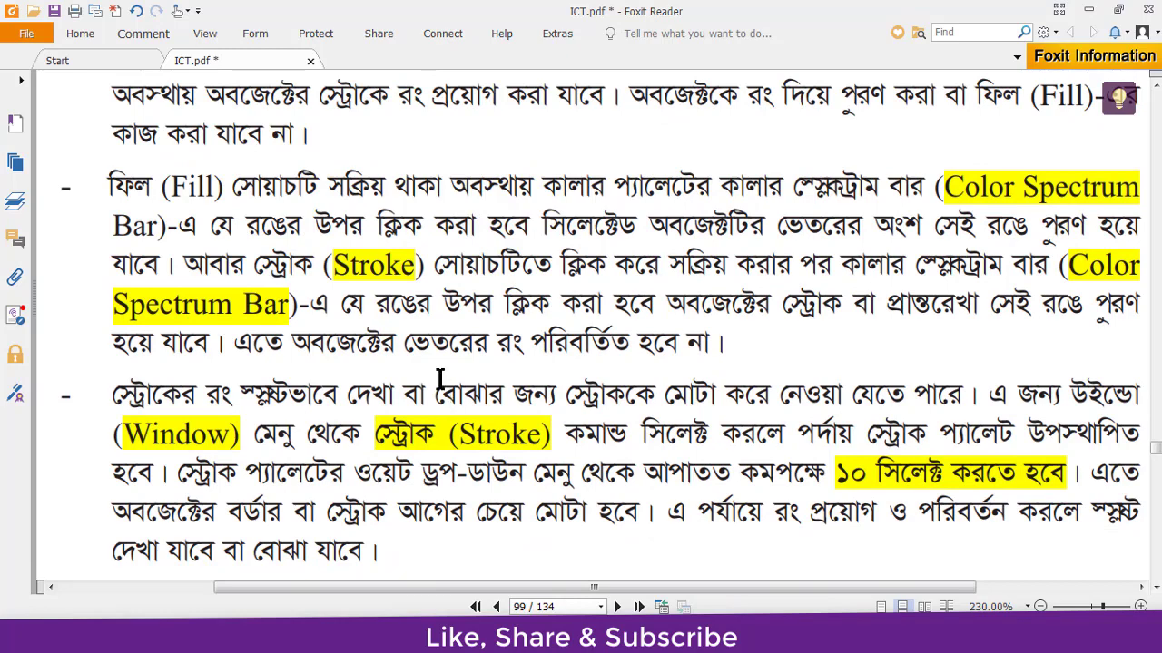
{"action": "scroll", "coordinate": [437, 379], "scroll_direction": "down", "scroll_amount": 3}
{"action": "scroll", "coordinate": [436, 379], "scroll_direction": "down", "scroll_amount": 2}
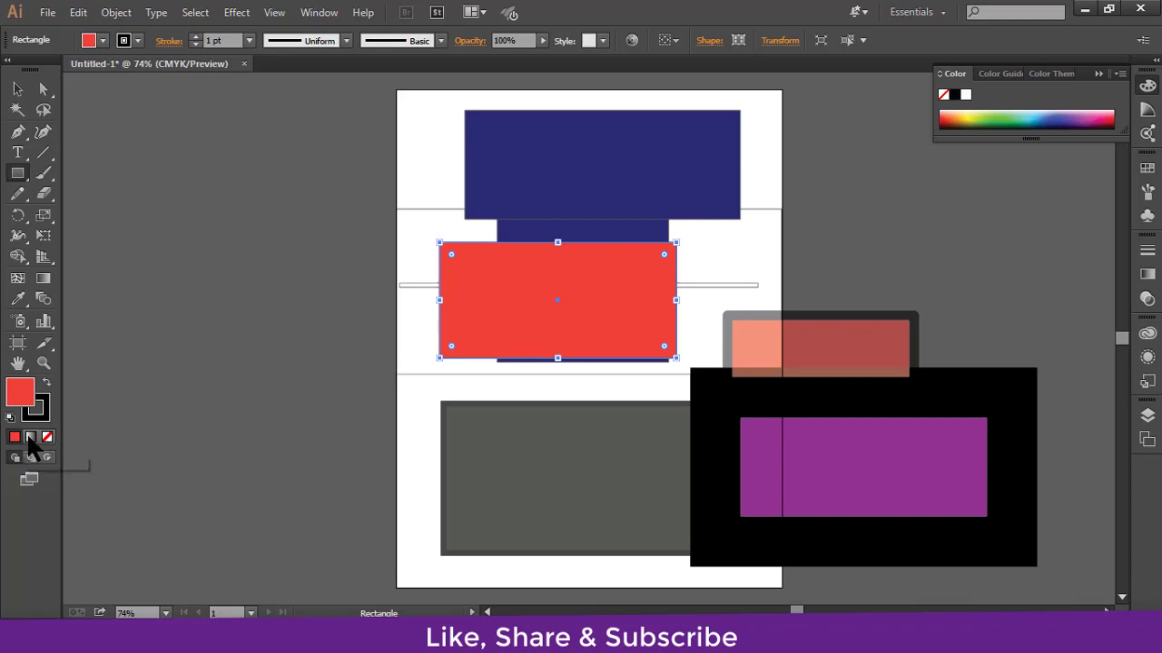
Toggle the middle rectangle's fill between Gradient, Color and None to compare them
{"action": "left_click", "coordinate": [30, 437]}
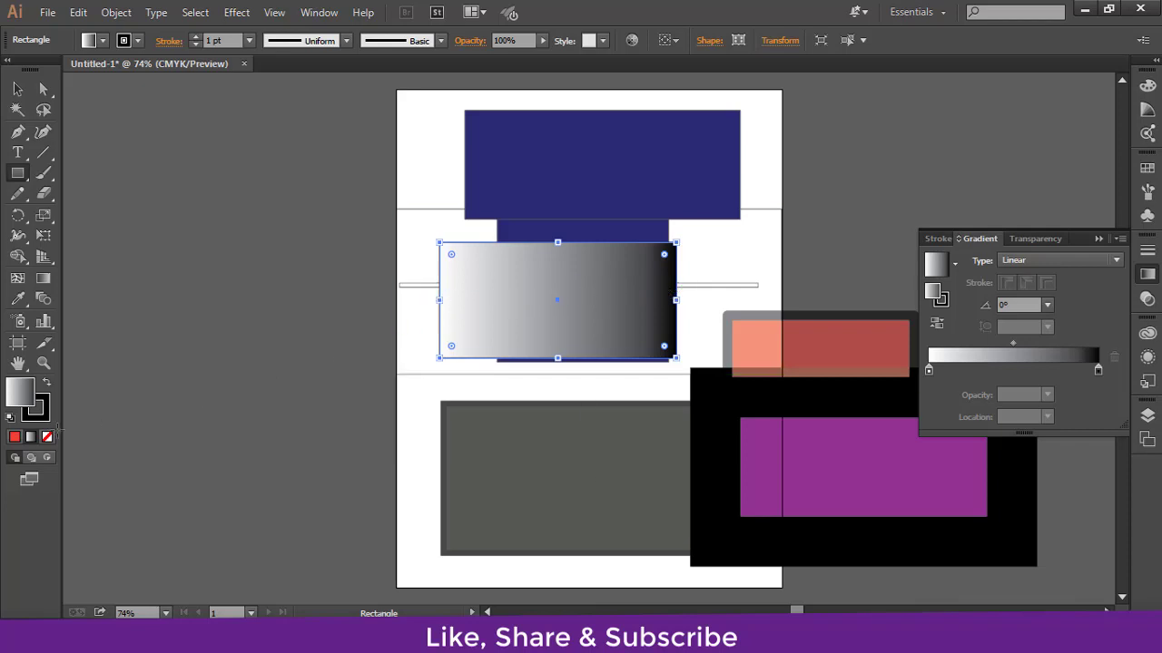
{"action": "left_click", "coordinate": [14, 438]}
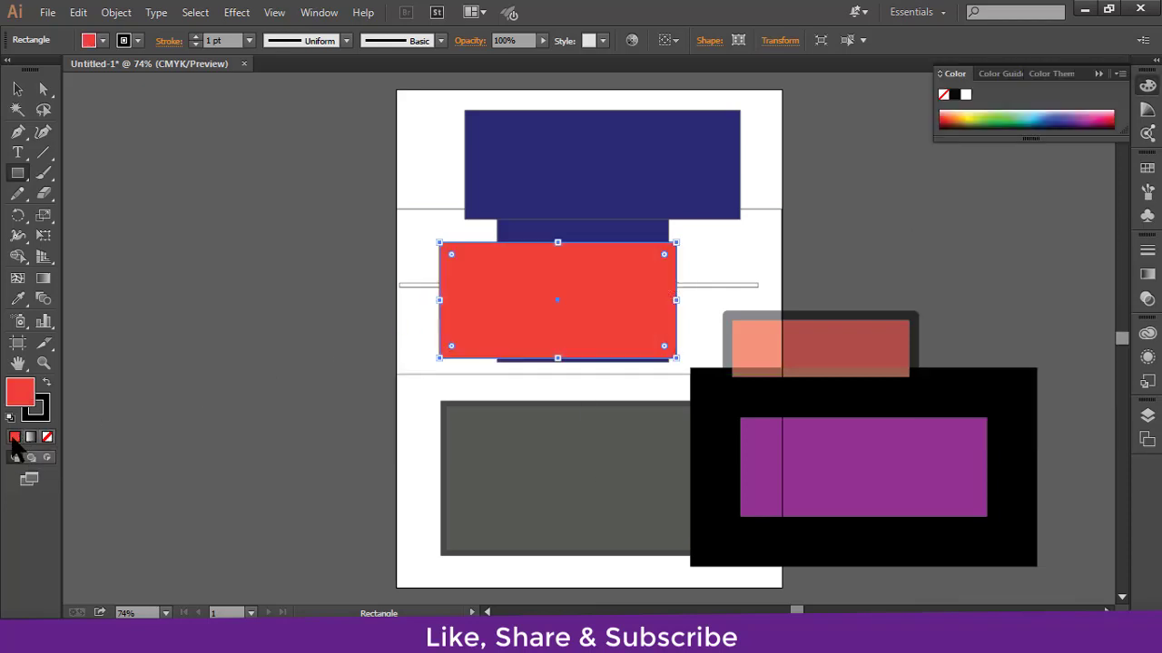
{"action": "left_click", "coordinate": [47, 436]}
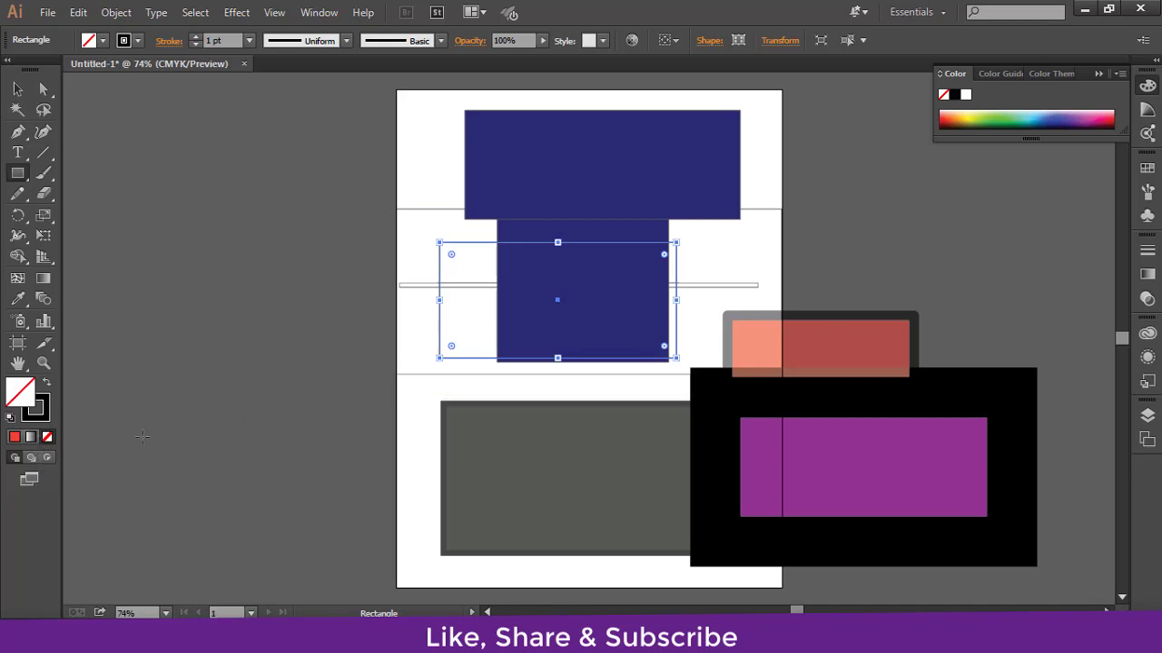
{"action": "left_click", "coordinate": [15, 438]}
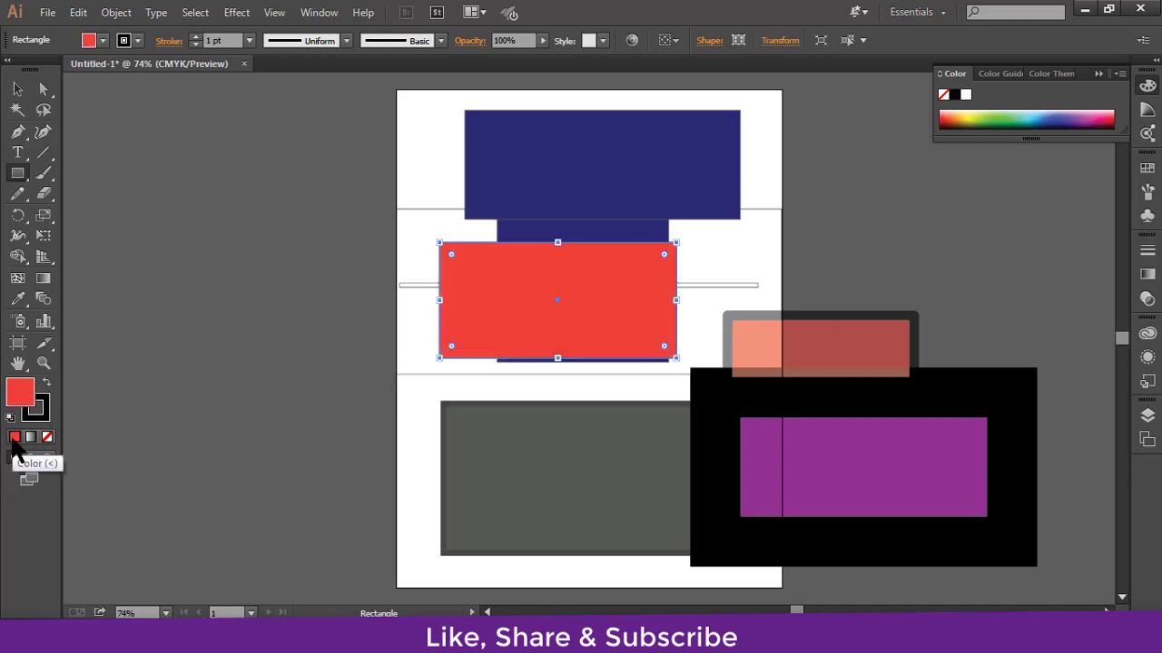
{"action": "left_click", "coordinate": [31, 437]}
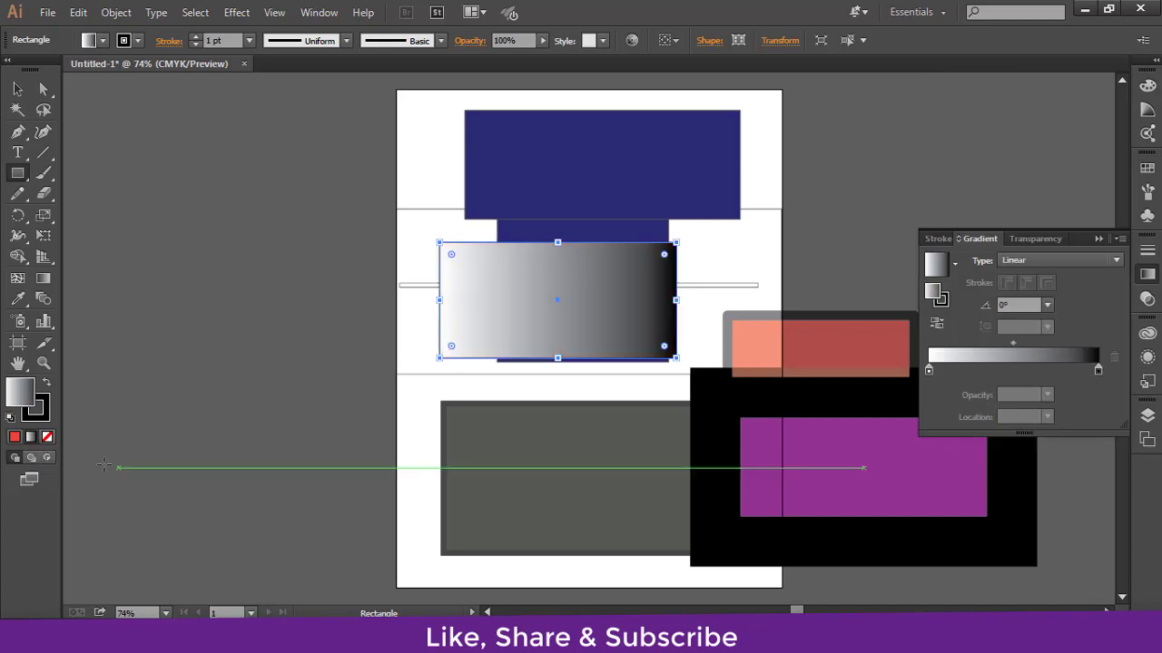
{"action": "left_click", "coordinate": [48, 440]}
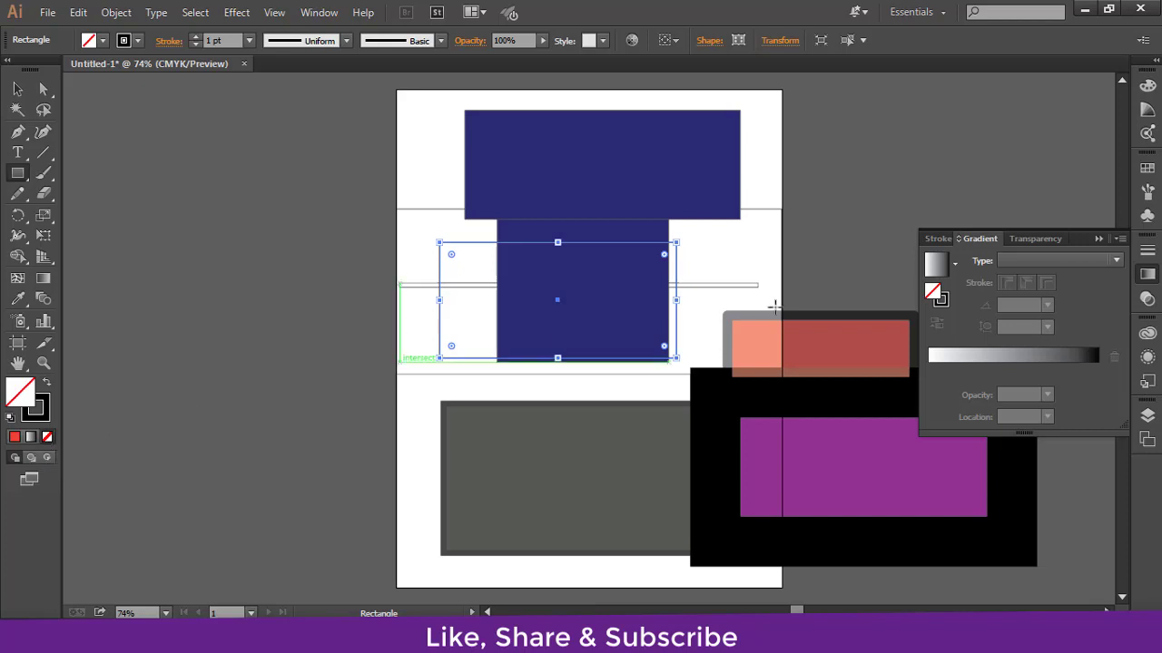
Set the Gradient panel Type to Radial for a white-to-black radial fill
{"action": "left_click", "coordinate": [1114, 261]}
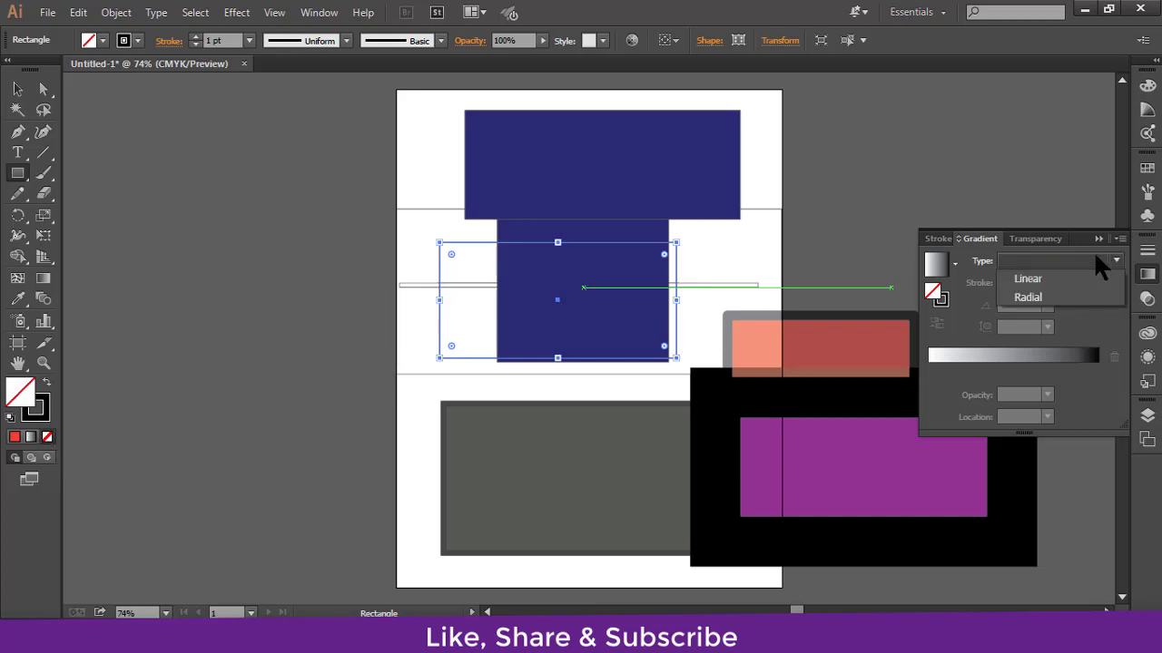
{"action": "left_click", "coordinate": [1041, 277]}
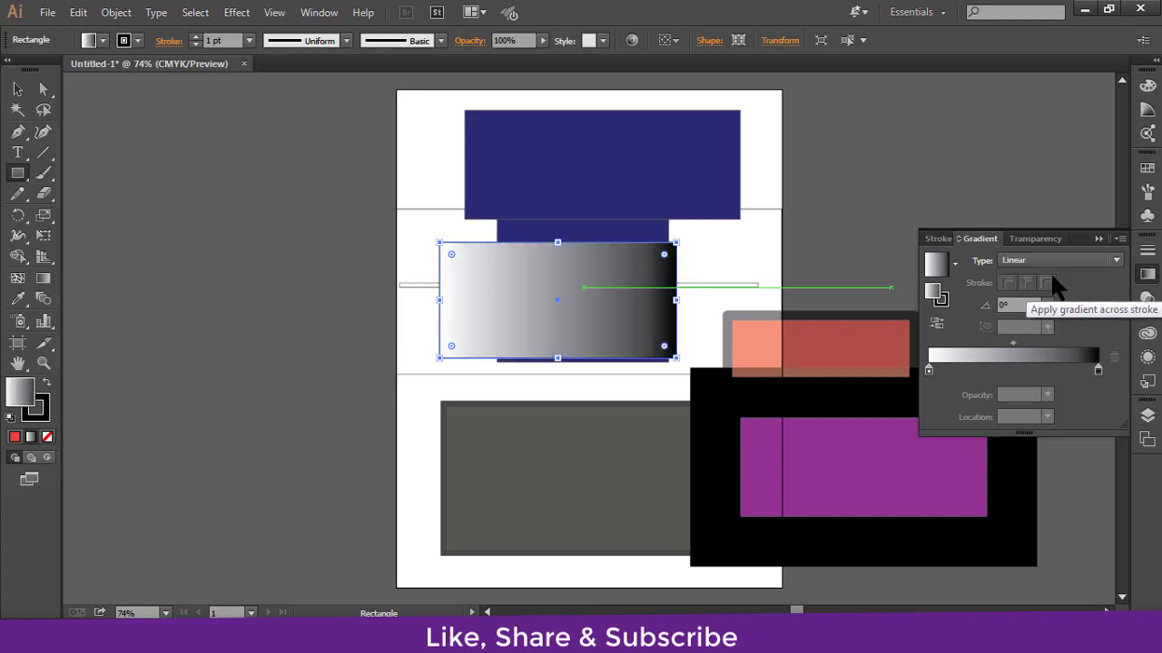
{"action": "left_click", "coordinate": [1114, 260]}
{"action": "left_click", "coordinate": [1040, 295]}
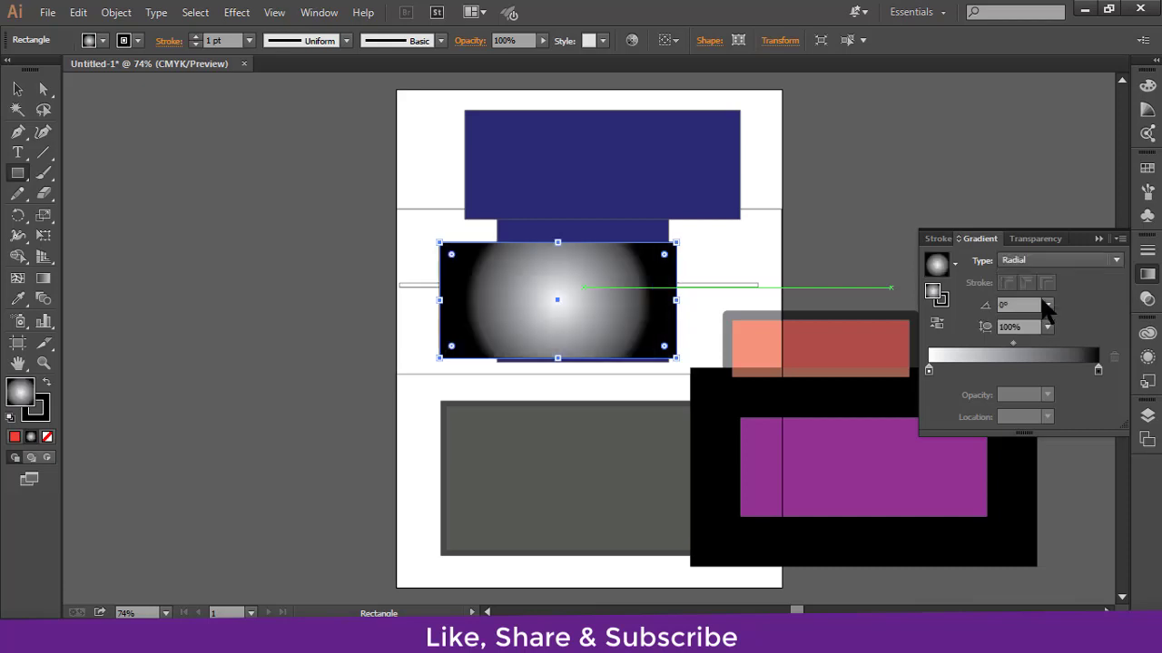
Set the gradient rectangle's stroke weight to 16 pt
{"action": "left_click", "coordinate": [938, 239]}
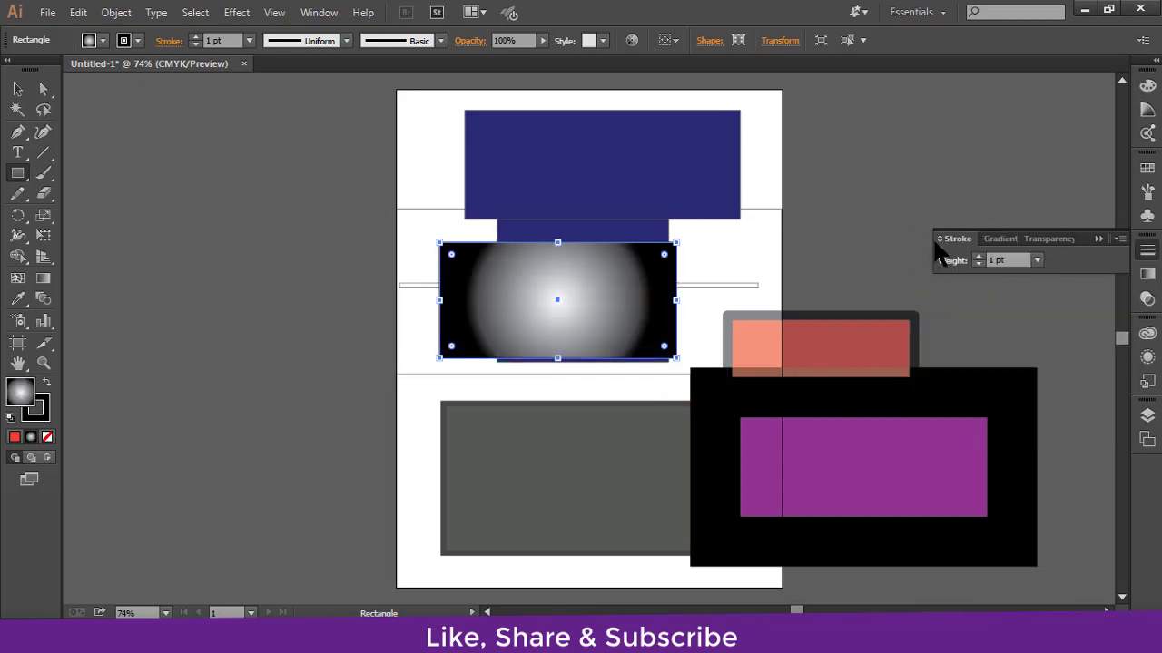
{"action": "left_click", "coordinate": [1038, 261]}
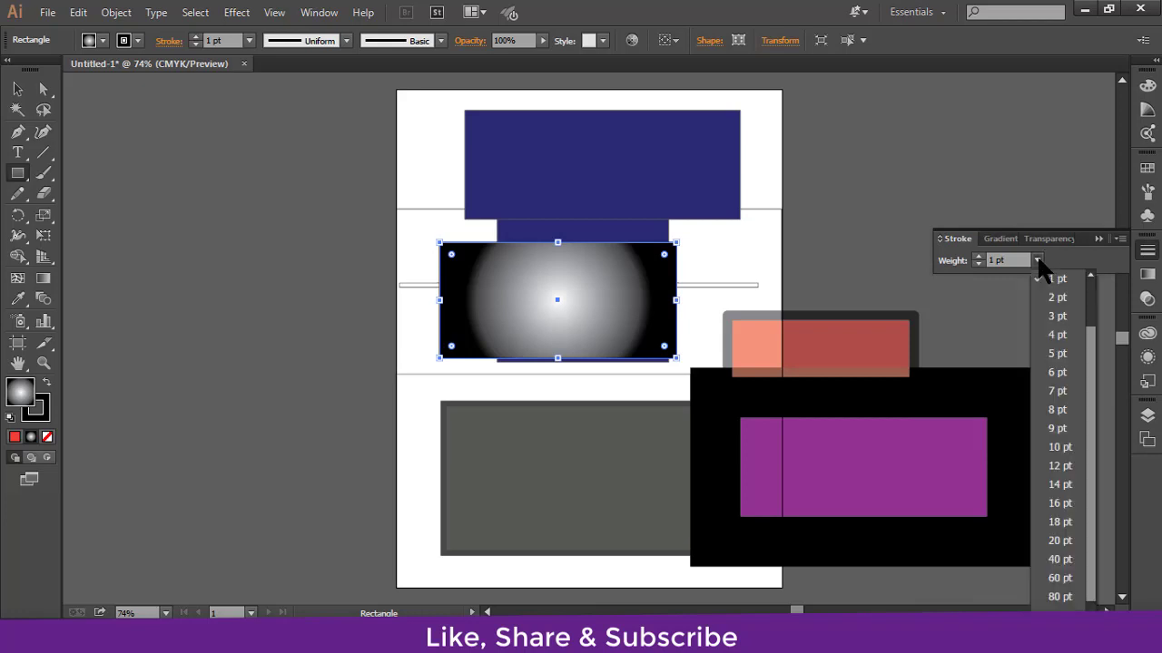
{"action": "left_click", "coordinate": [1056, 508]}
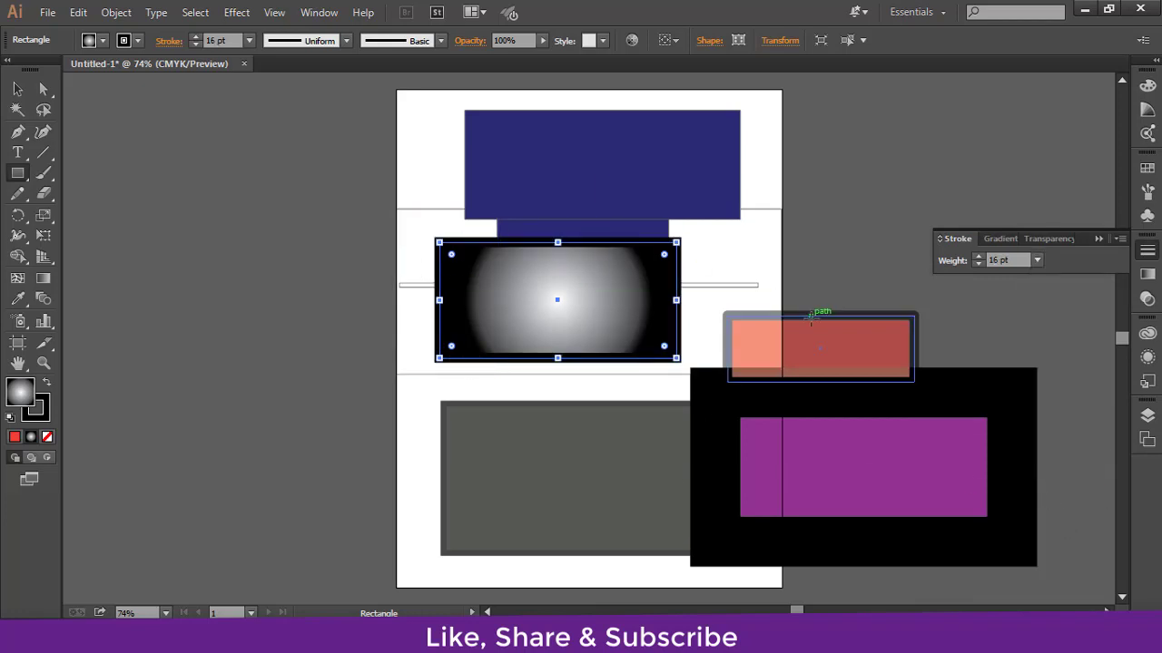
Try Darken and Lighten blend modes, then set the Transparency blend mode to Overlay
{"action": "left_click", "coordinate": [1046, 238]}
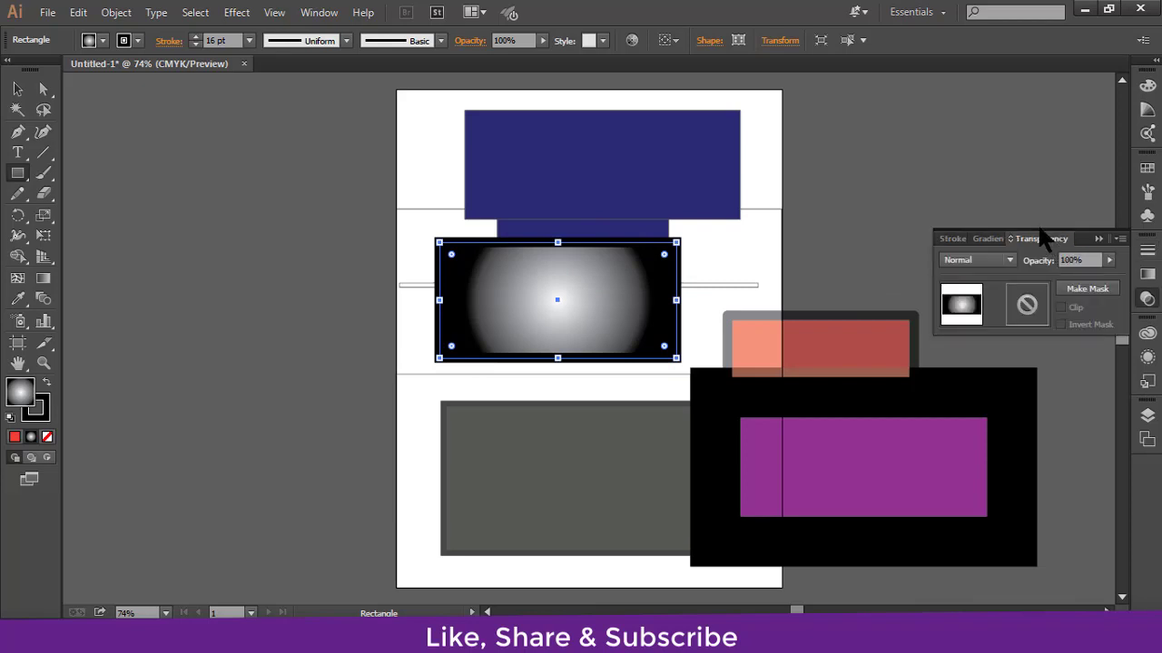
{"action": "left_click", "coordinate": [1005, 259]}
{"action": "left_click", "coordinate": [983, 300]}
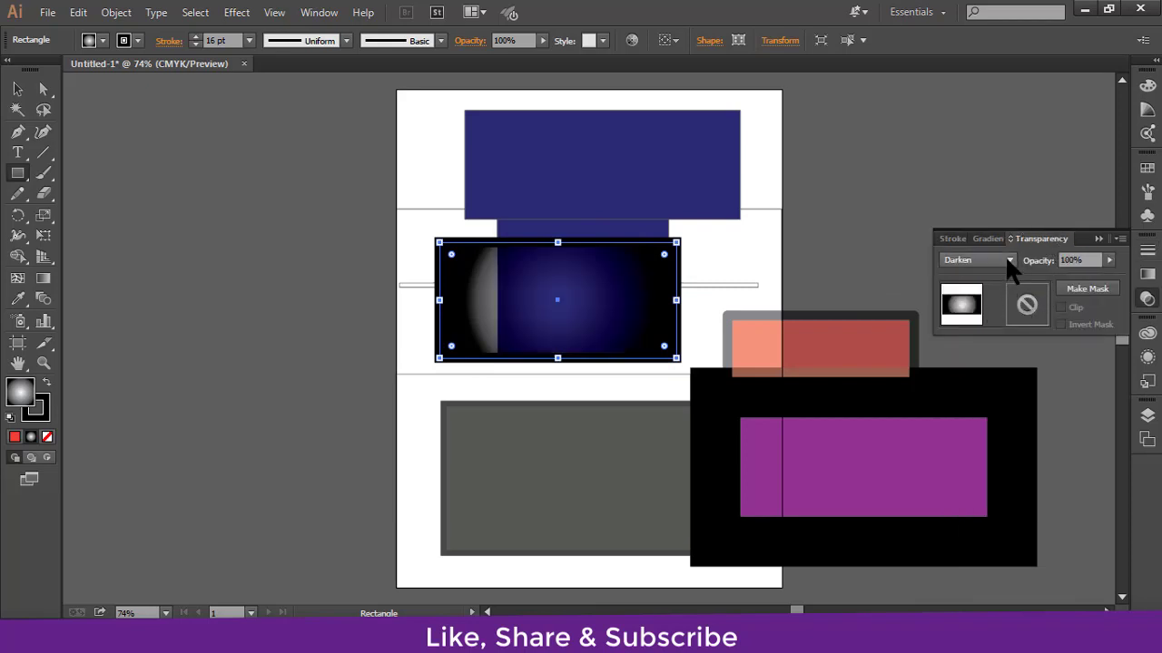
{"action": "left_click", "coordinate": [1007, 259]}
{"action": "left_click", "coordinate": [974, 362]}
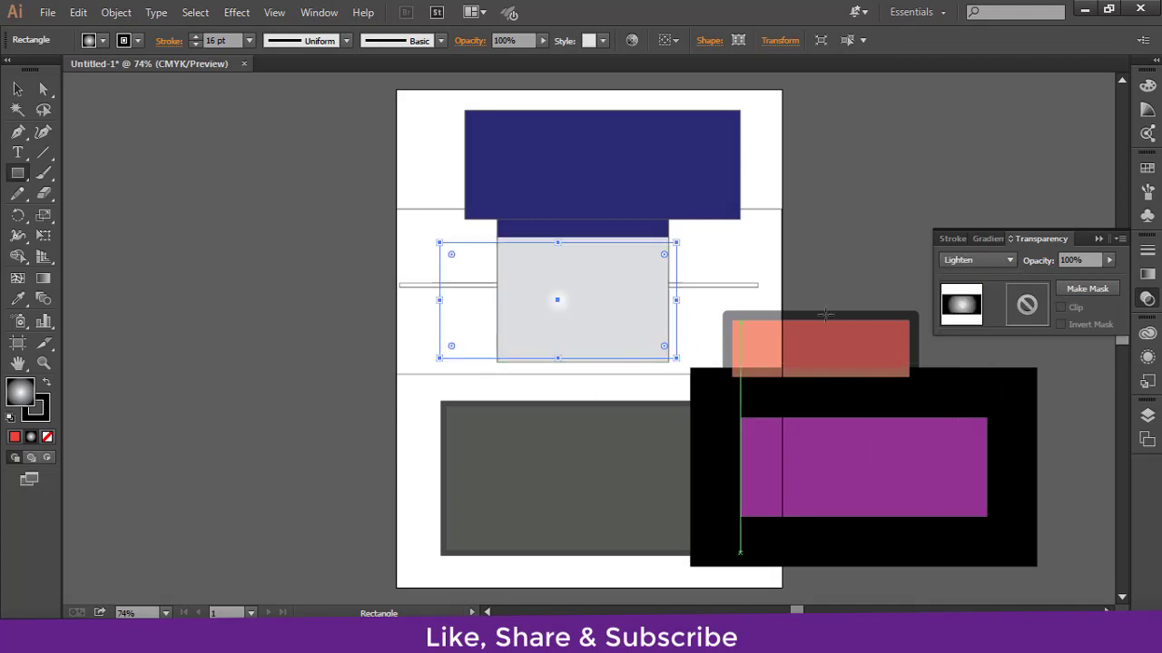
{"action": "left_click", "coordinate": [1003, 260]}
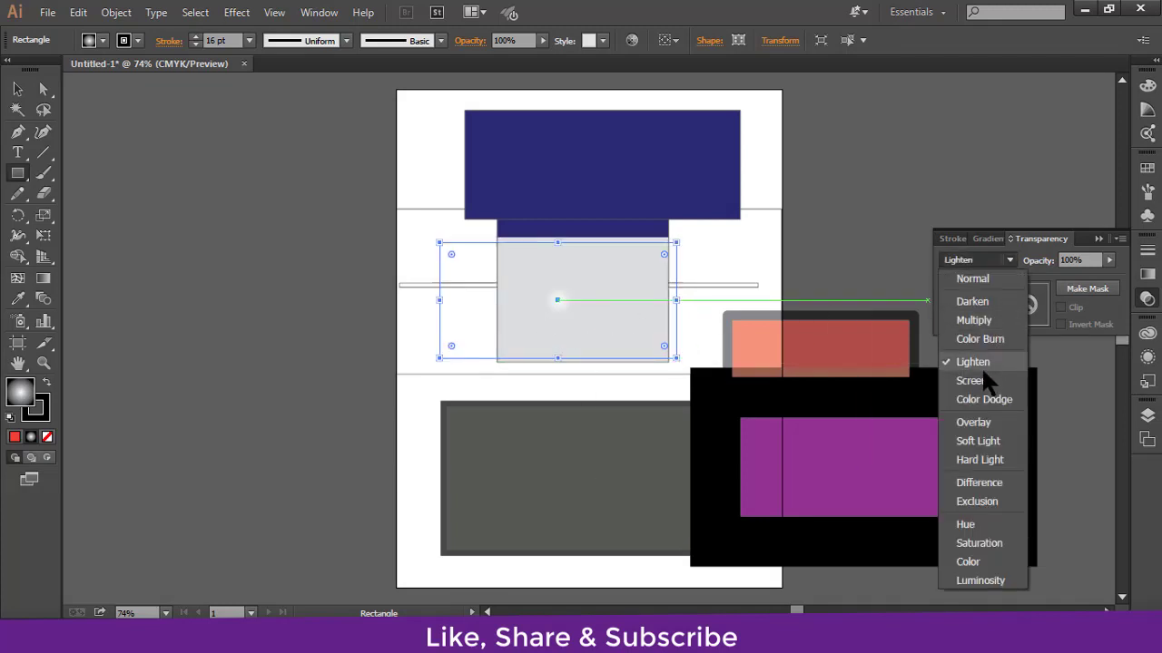
{"action": "left_click", "coordinate": [965, 420]}
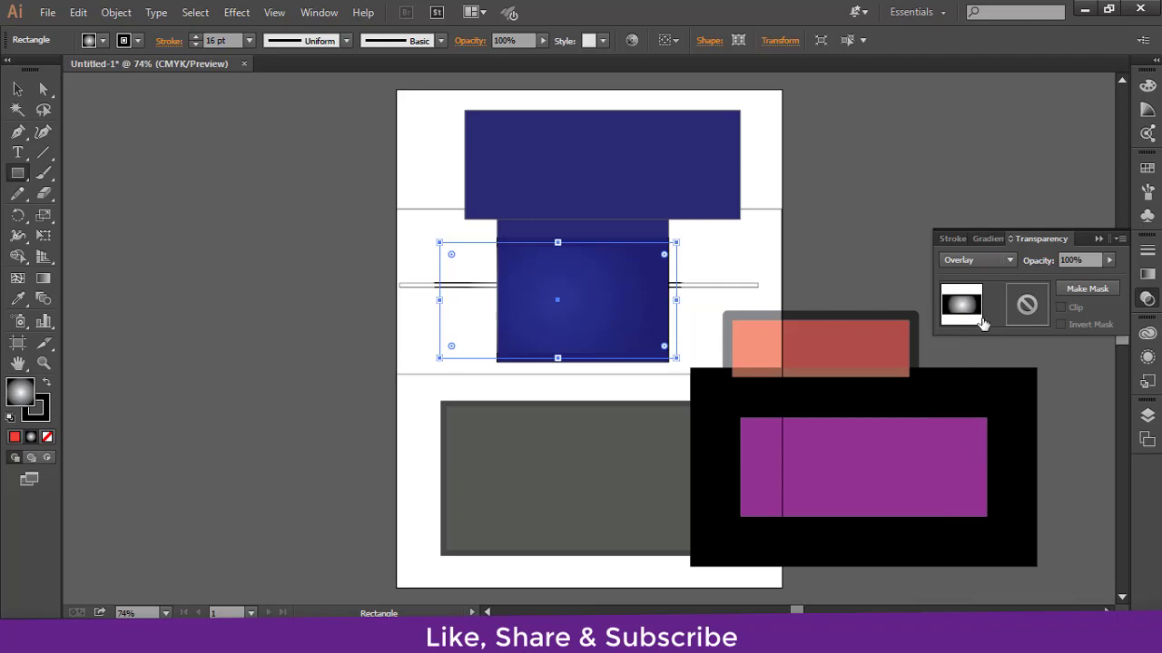
{"action": "left_click", "coordinate": [1004, 261]}
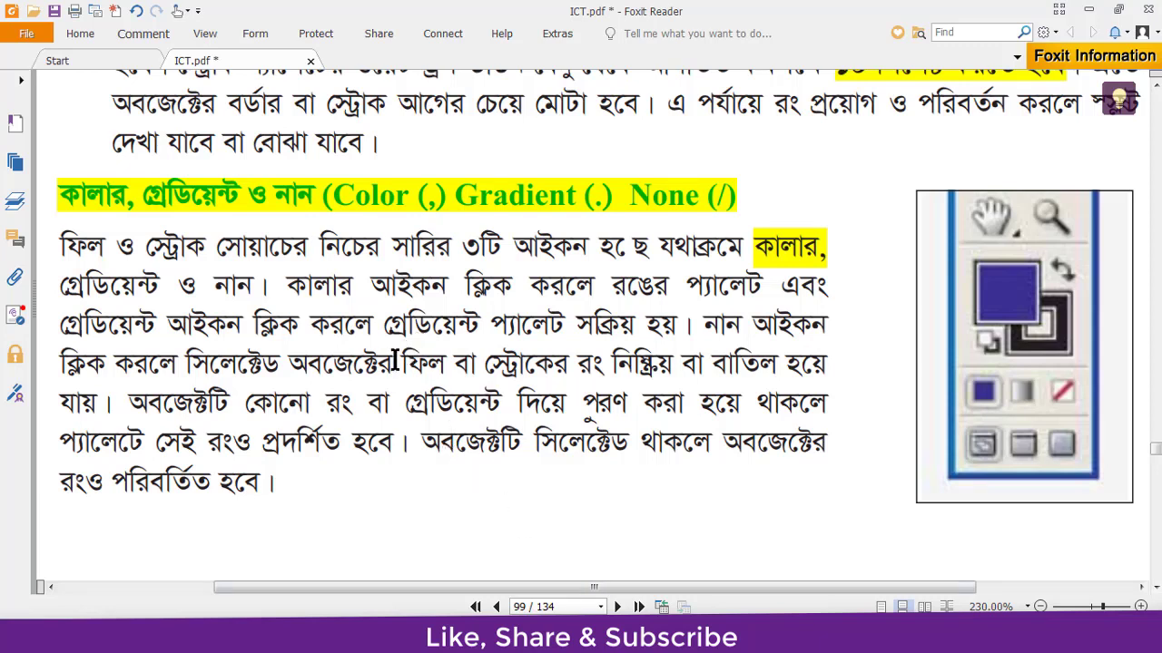
Scroll ICT.pdf back to the Color (,) Gradient (.) None (/) heading on page 99
{"action": "scroll", "coordinate": [410, 372], "scroll_direction": "down", "scroll_amount": 3}
{"action": "scroll", "coordinate": [410, 378], "scroll_direction": "down", "scroll_amount": 3}
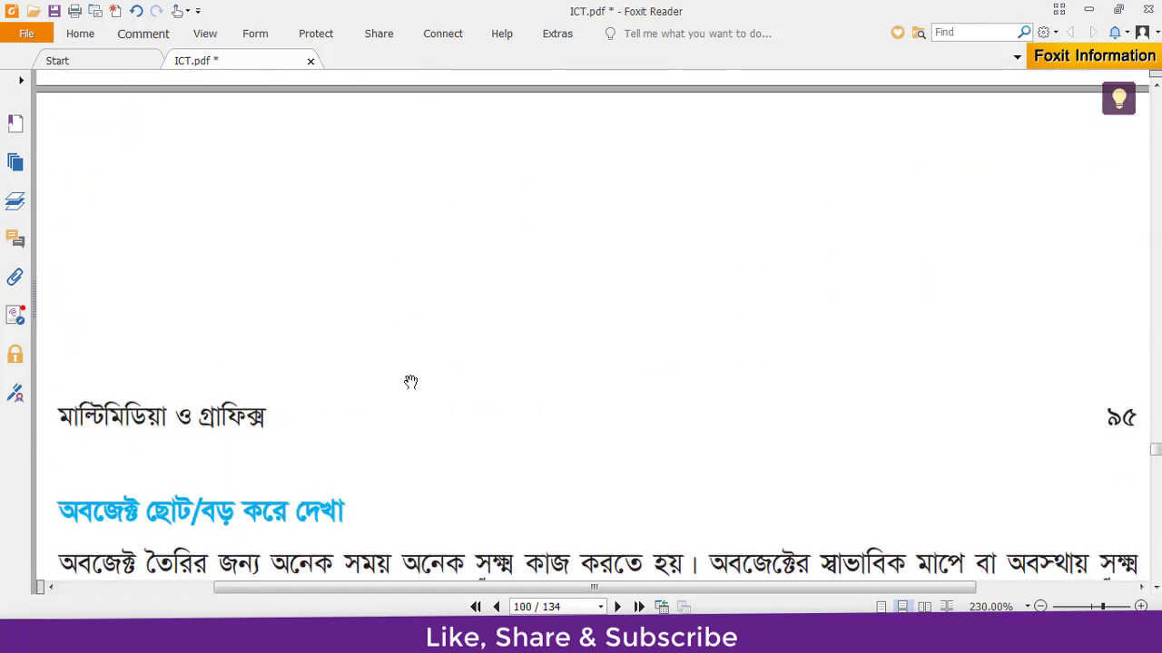
{"action": "scroll", "coordinate": [410, 377], "scroll_direction": "down", "scroll_amount": 2}
{"action": "scroll", "coordinate": [411, 381], "scroll_direction": "up", "scroll_amount": 2}
{"action": "scroll", "coordinate": [411, 387], "scroll_direction": "up", "scroll_amount": 5}
{"action": "scroll", "coordinate": [411, 388], "scroll_direction": "up", "scroll_amount": 2}
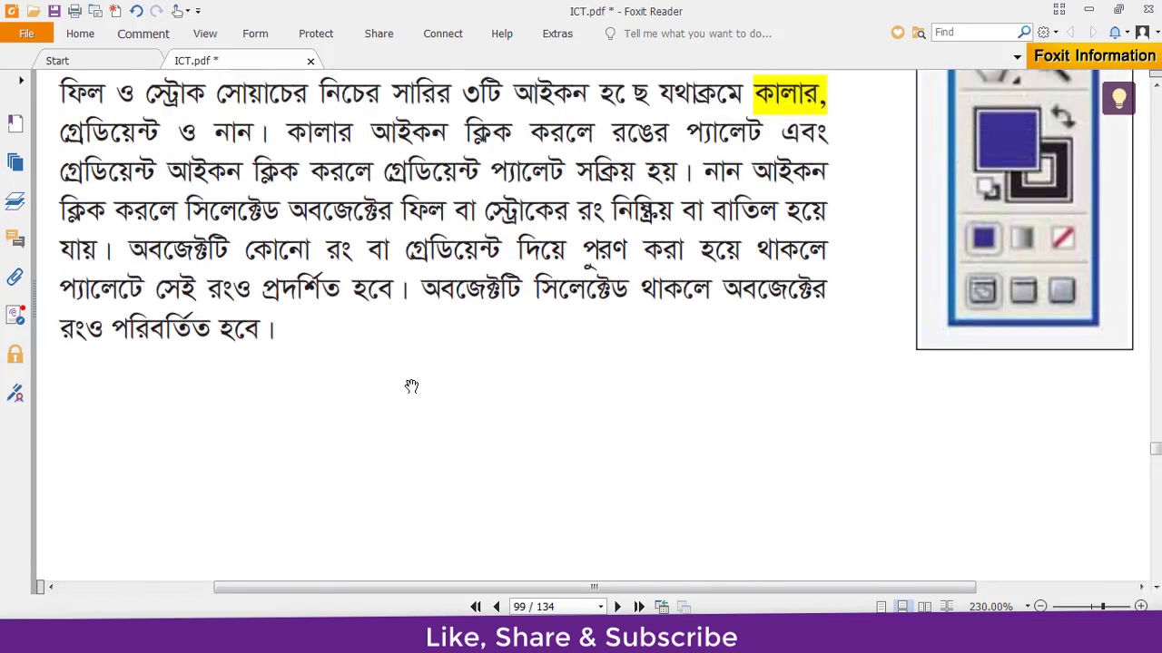